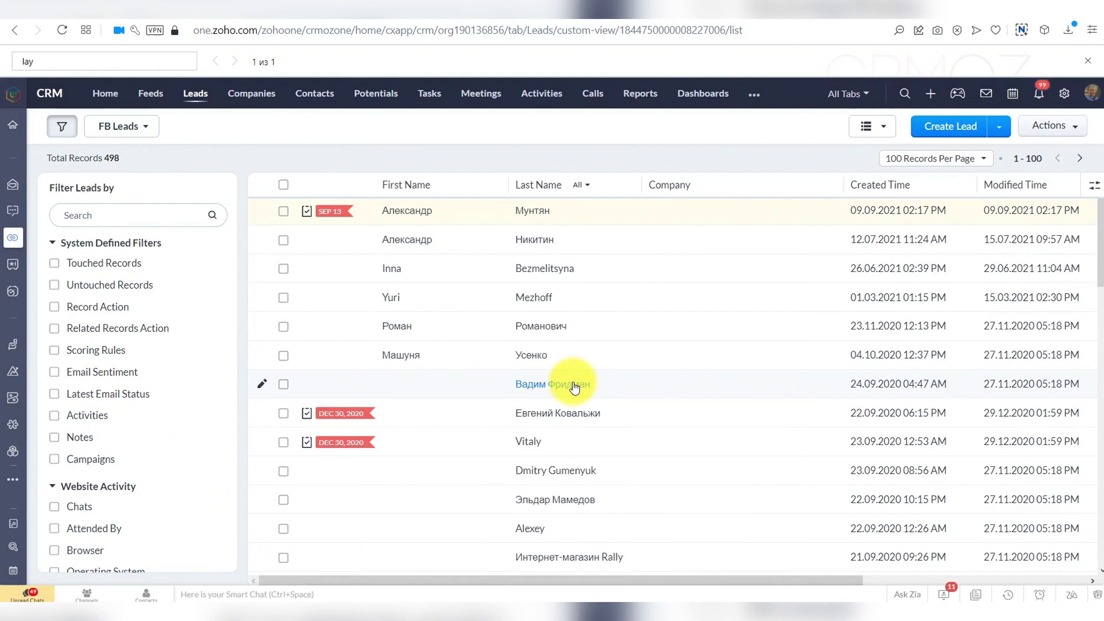
- Review the Facebook lead's detail record and go to the CRM Setup page
left_click(533, 213)
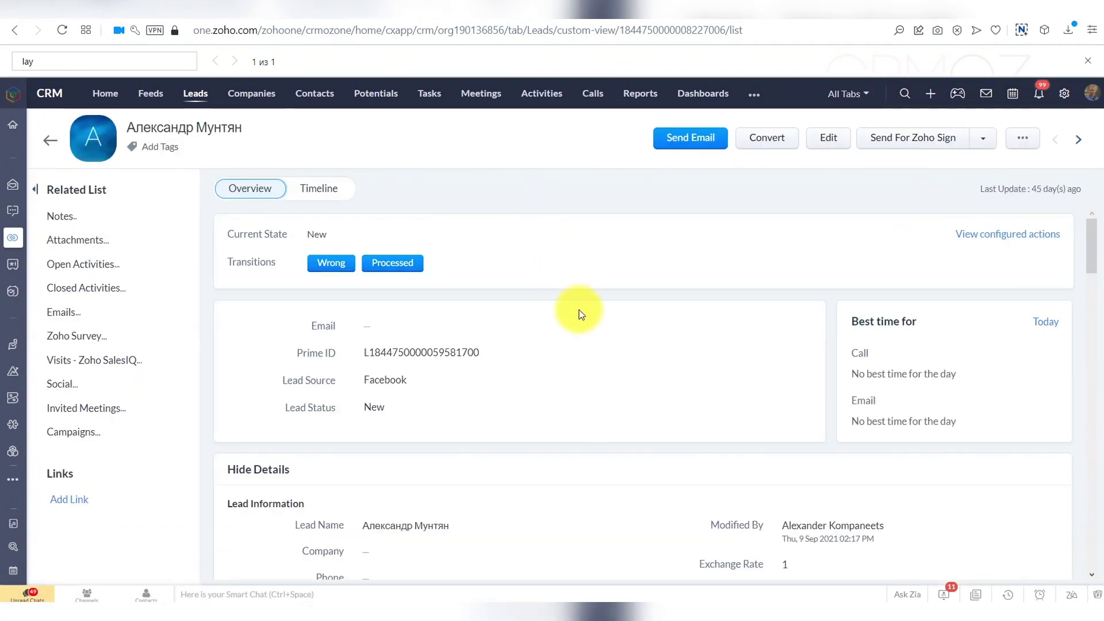
scroll(579, 315, "down", 2)
scroll(579, 322, "down", 2)
scroll(581, 327, "down", 2)
scroll(579, 328, "down", 3)
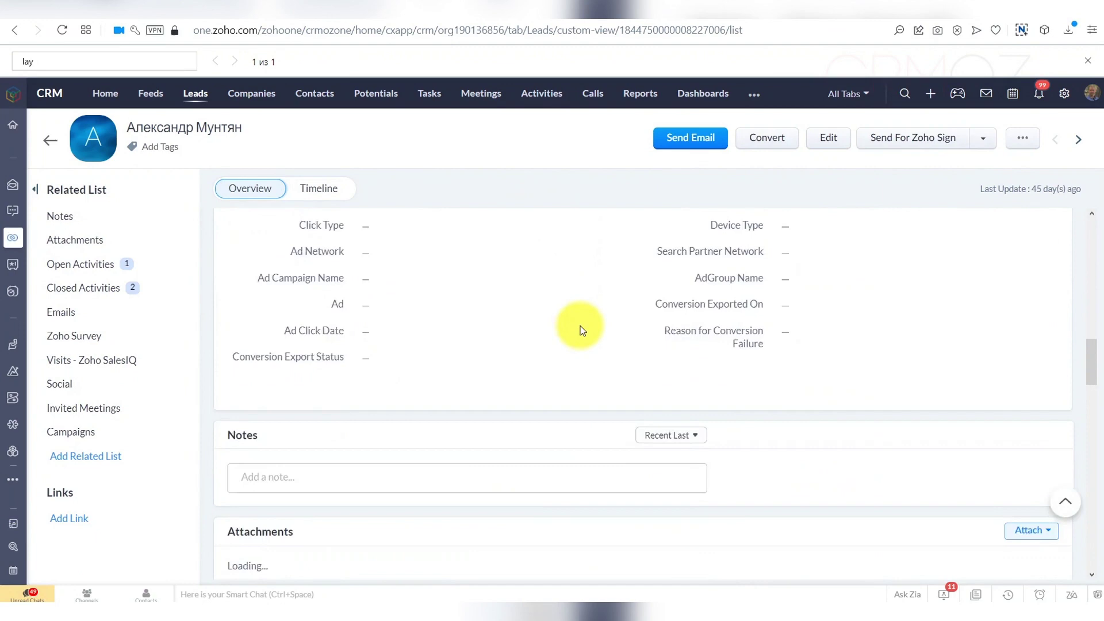
scroll(580, 328, "down", 3)
scroll(579, 328, "down", 3)
scroll(583, 334, "down", 2)
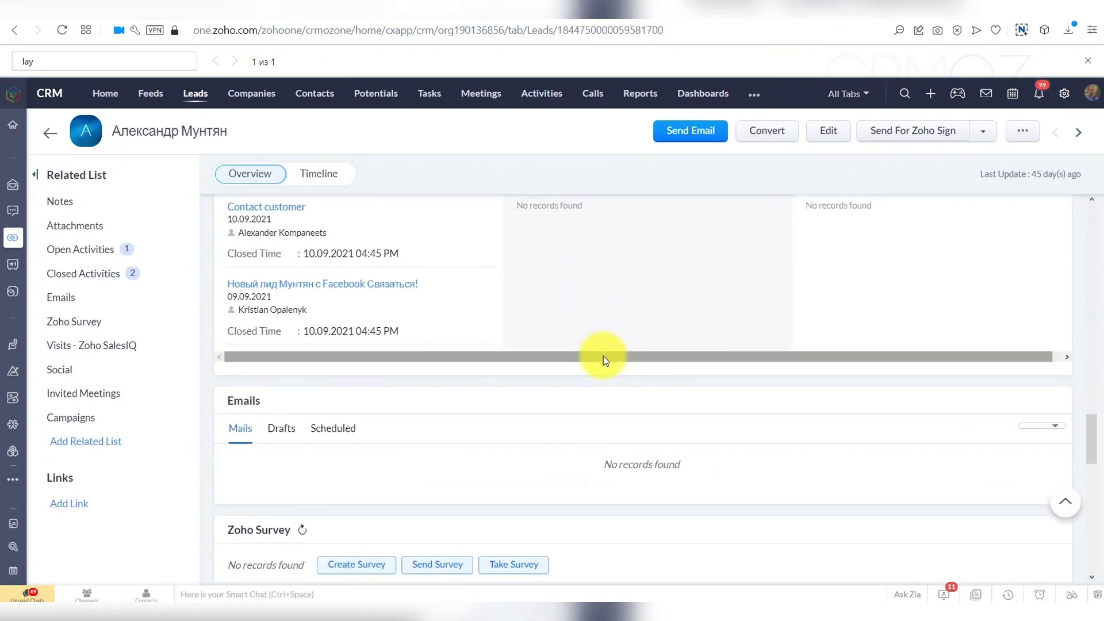
scroll(604, 358, "down", 3)
scroll(606, 358, "up", 5)
scroll(606, 358, "up", 3)
scroll(606, 359, "up", 4)
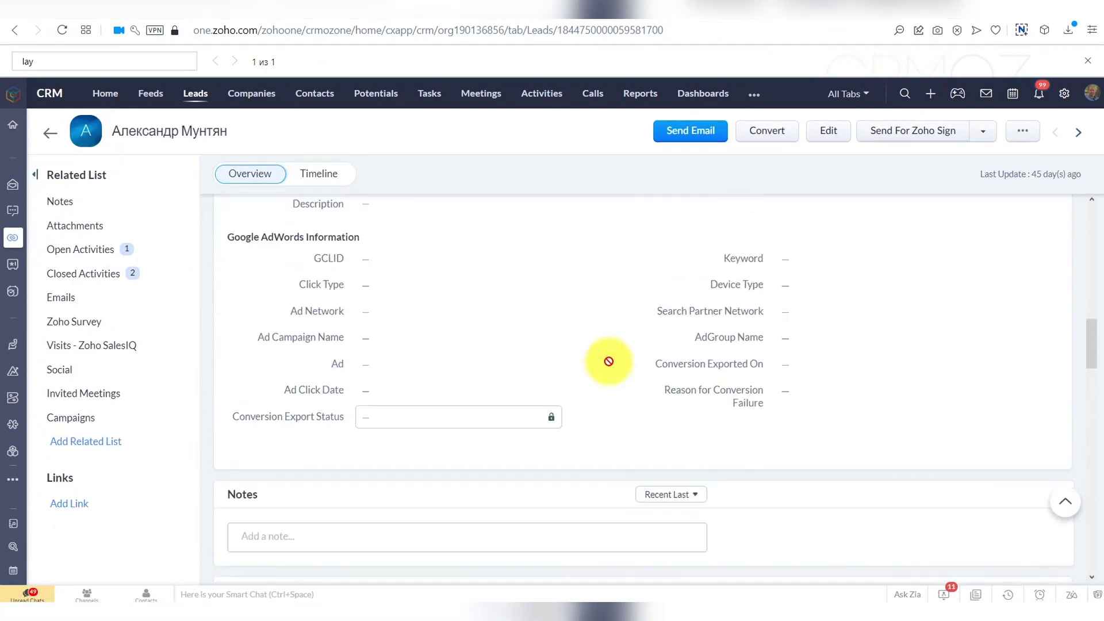
scroll(527, 400, "up", 2)
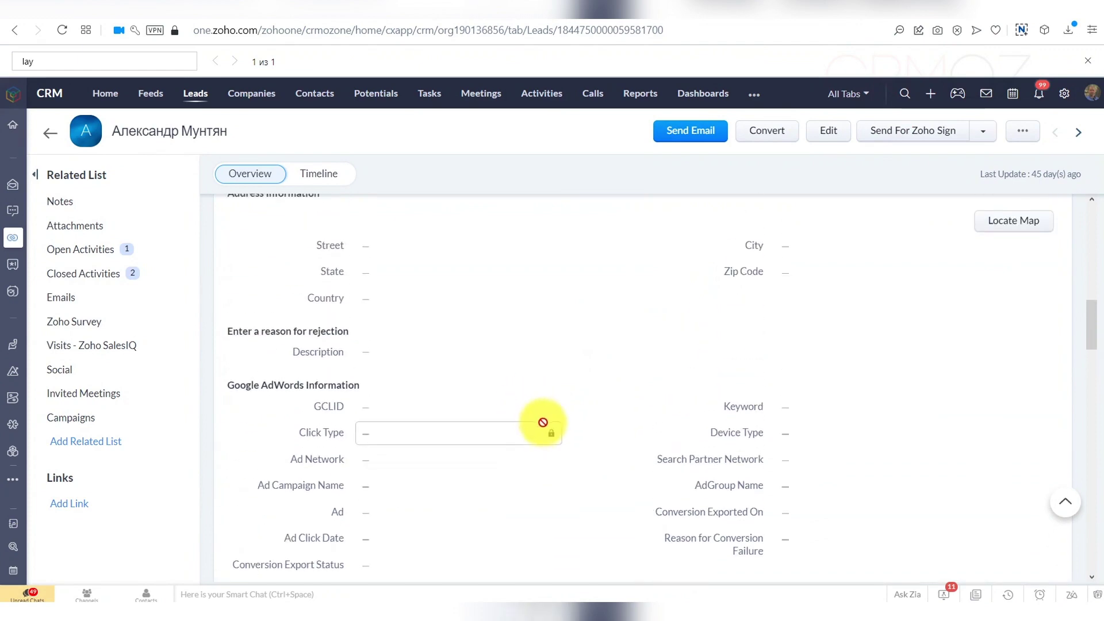
scroll(523, 440, "up", 2)
scroll(524, 446, "up", 2)
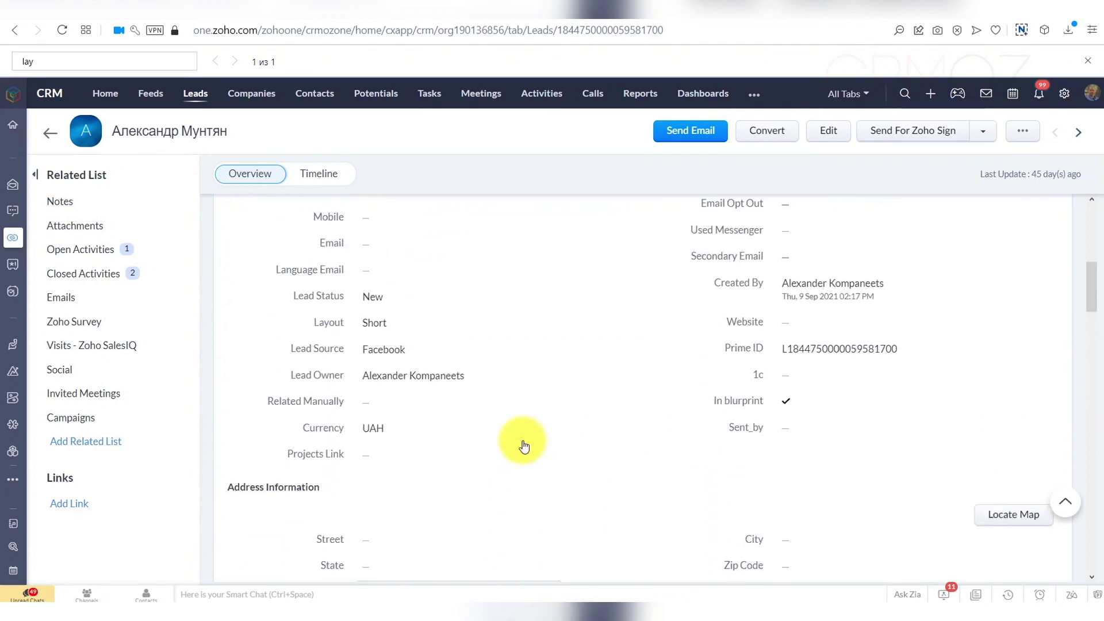
scroll(525, 443, "up", 2)
scroll(525, 439, "up", 2)
scroll(528, 444, "up", 1)
scroll(526, 442, "up", 2)
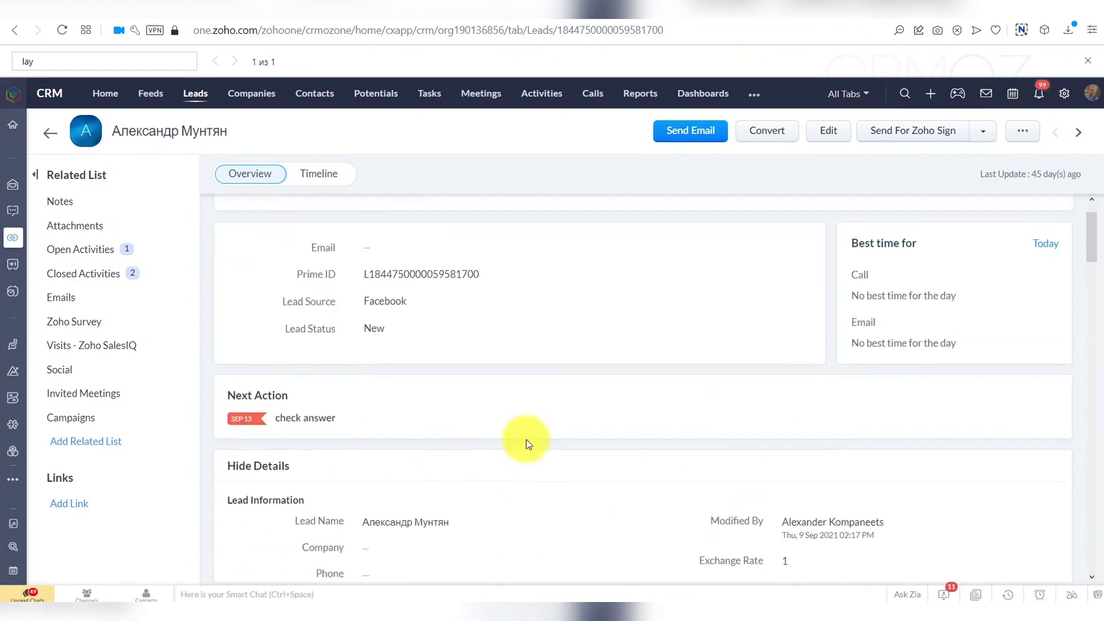
scroll(527, 438, "up", 1)
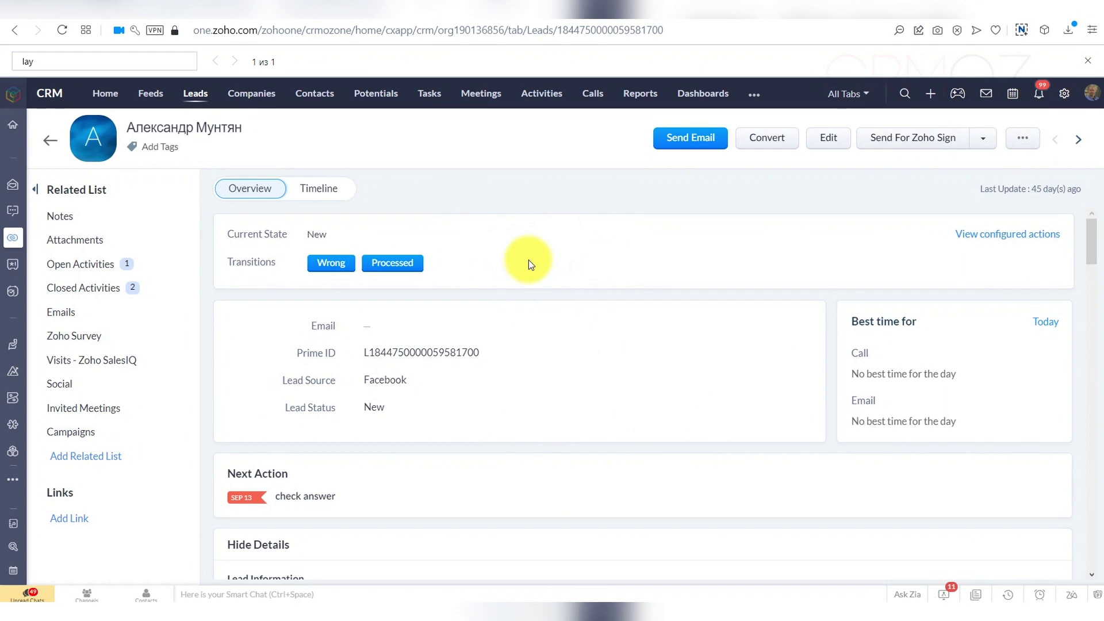
scroll(561, 393, "down", 2)
scroll(570, 402, "down", 2)
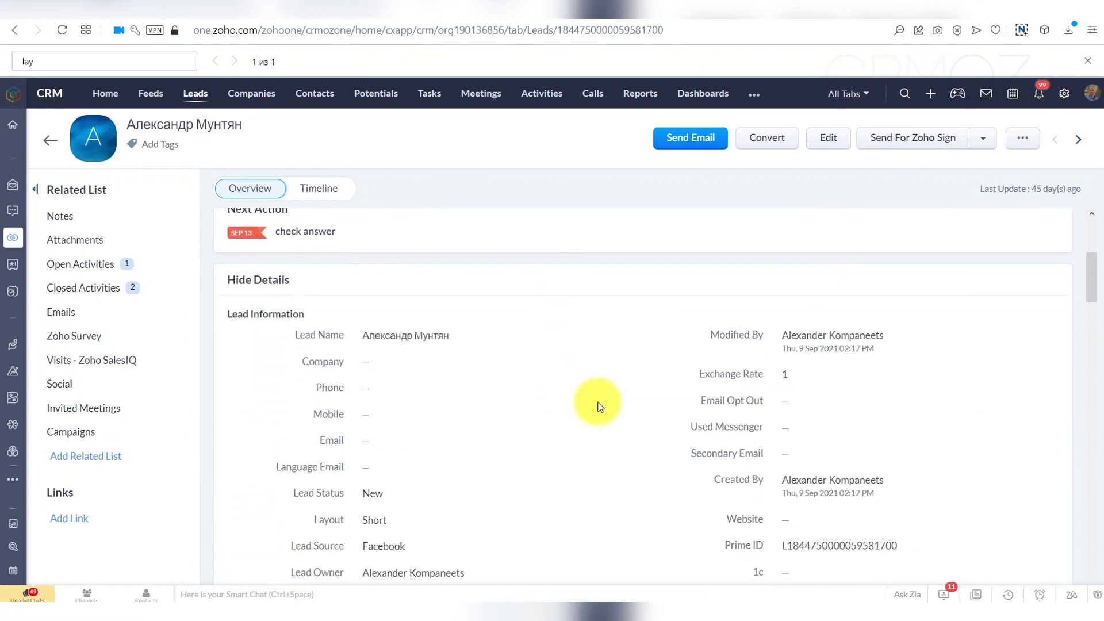
scroll(598, 405, "down", 2)
scroll(600, 402, "down", 2)
scroll(604, 405, "up", 5)
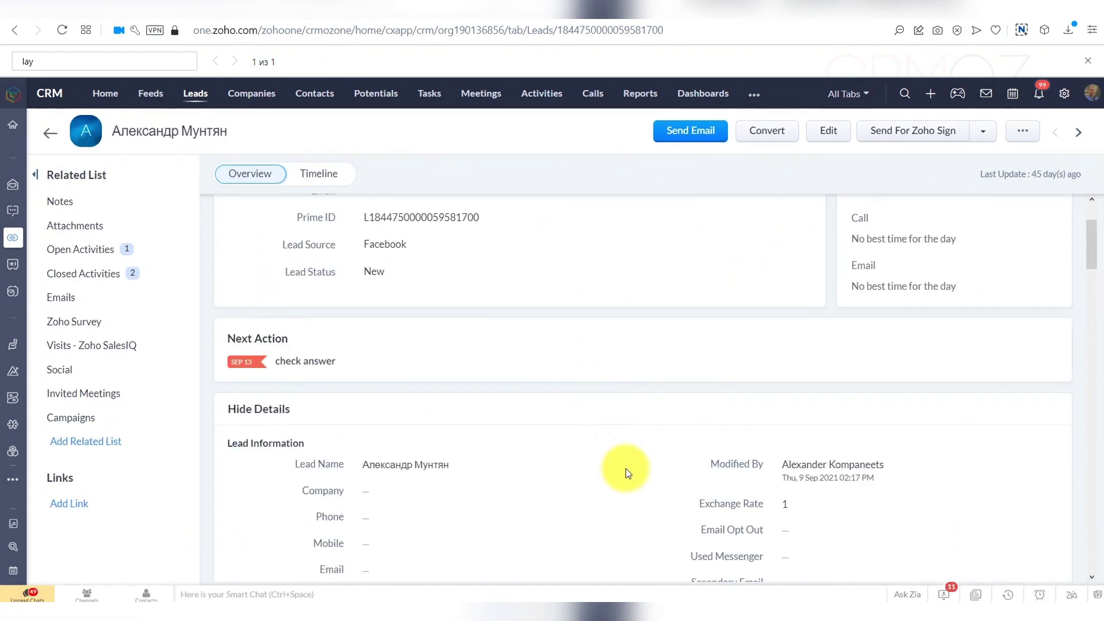
scroll(626, 468, "up", 2)
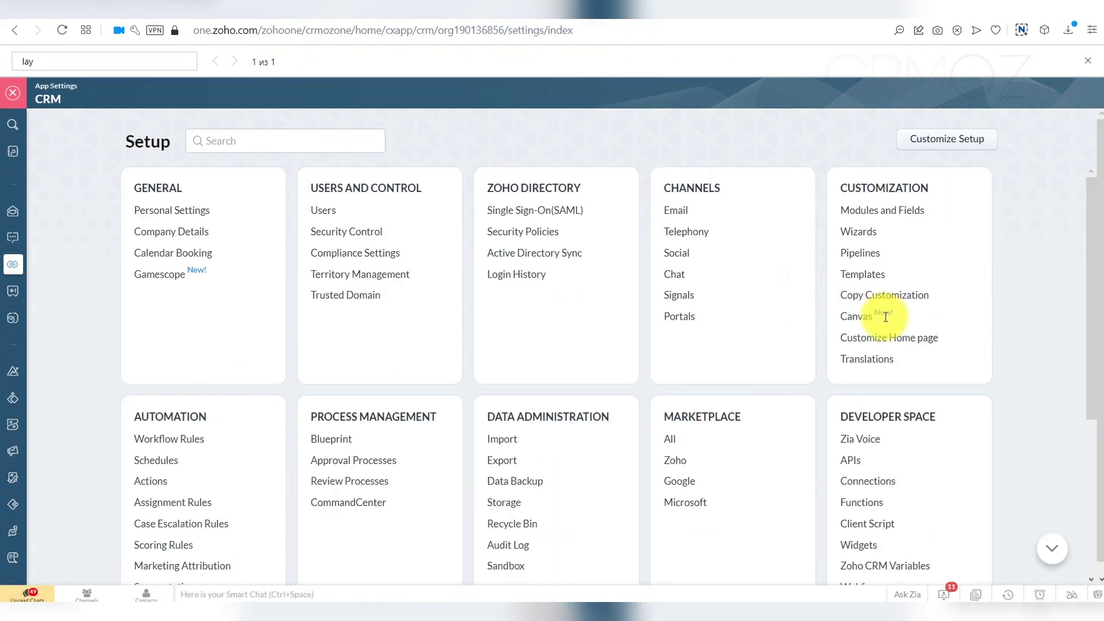
- Go to Canvas under Customization, listing the Standard for Leads record page
left_click(854, 323)
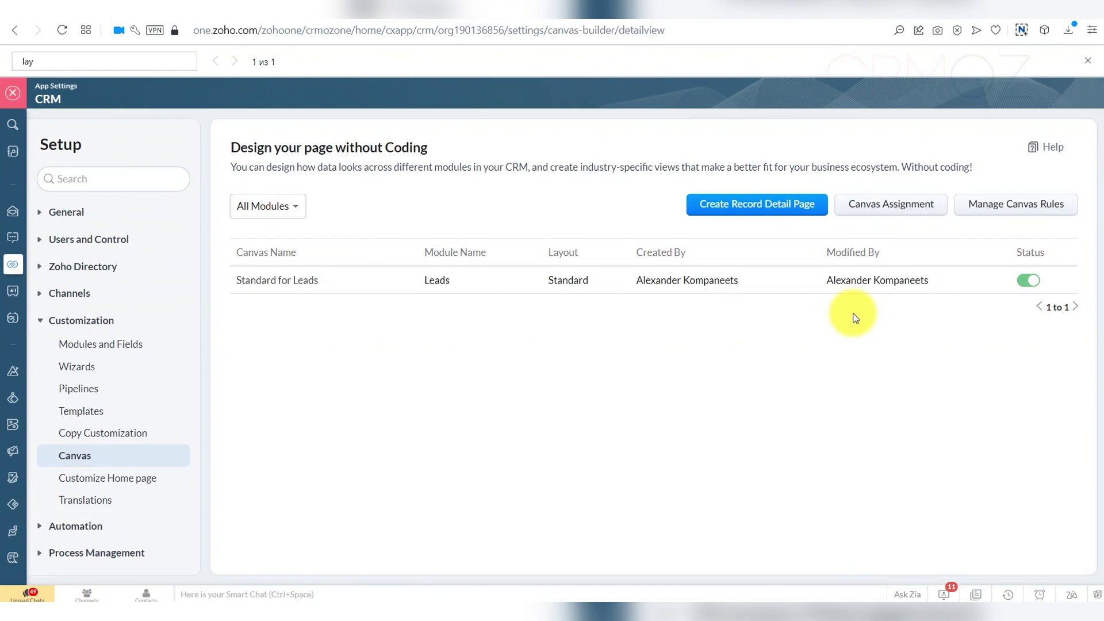
- Start a new record detail page for the Leads module with the Short layout
left_click(747, 208)
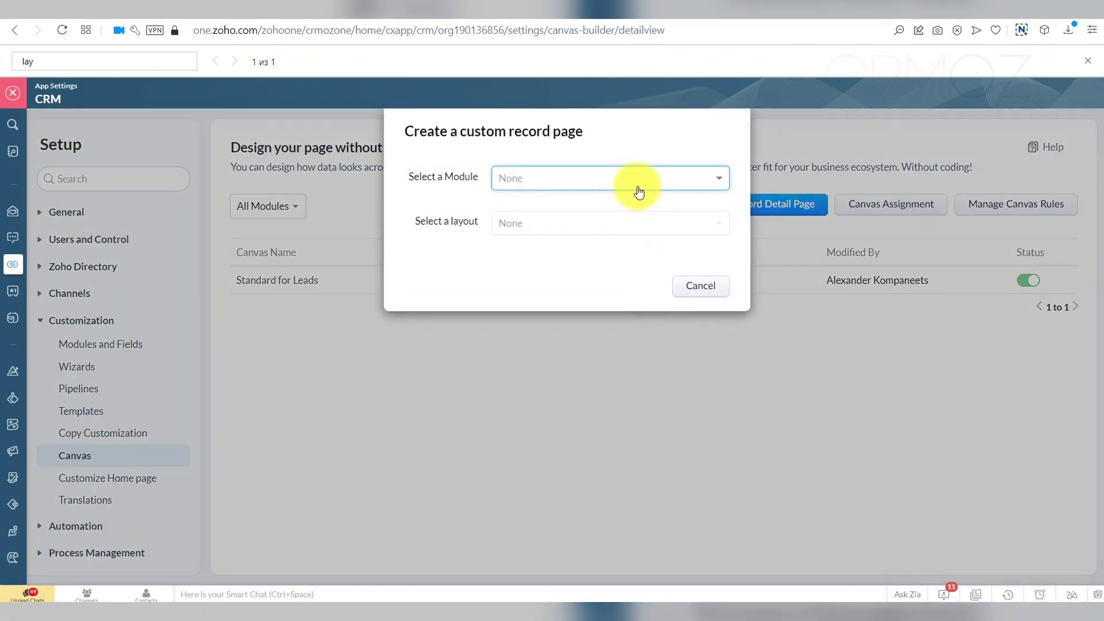
left_click(639, 180)
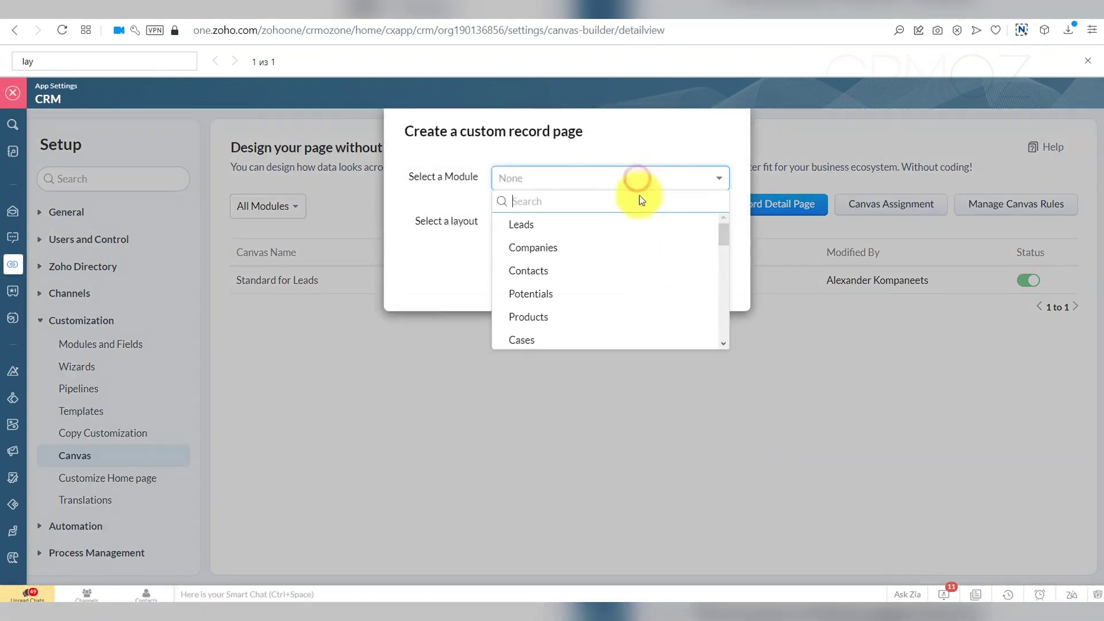
left_click(541, 224)
left_click(552, 229)
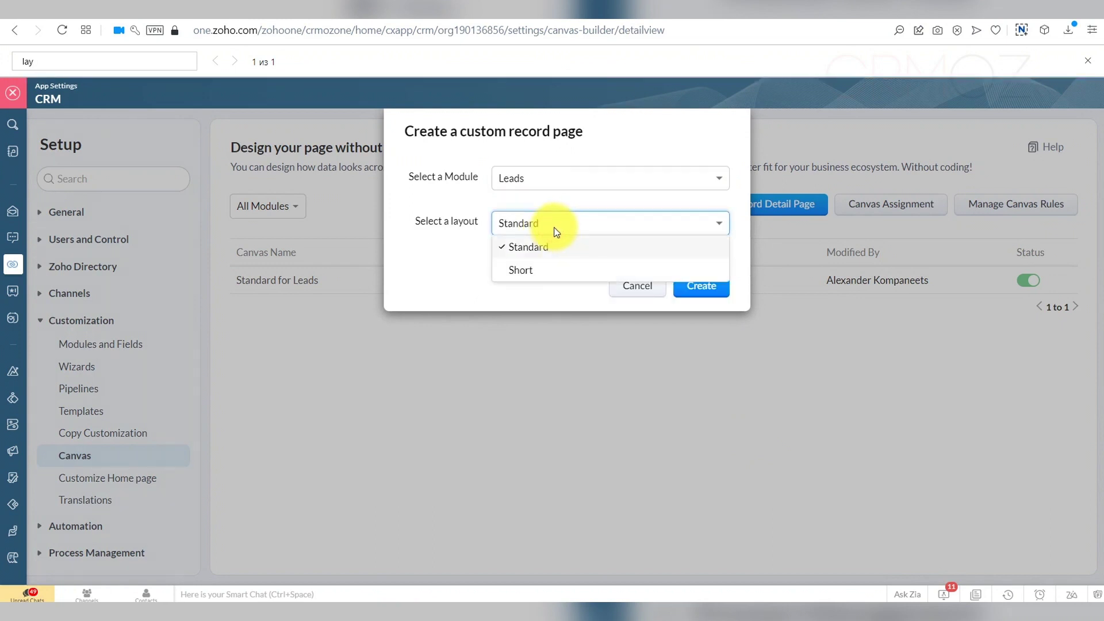
left_click(523, 271)
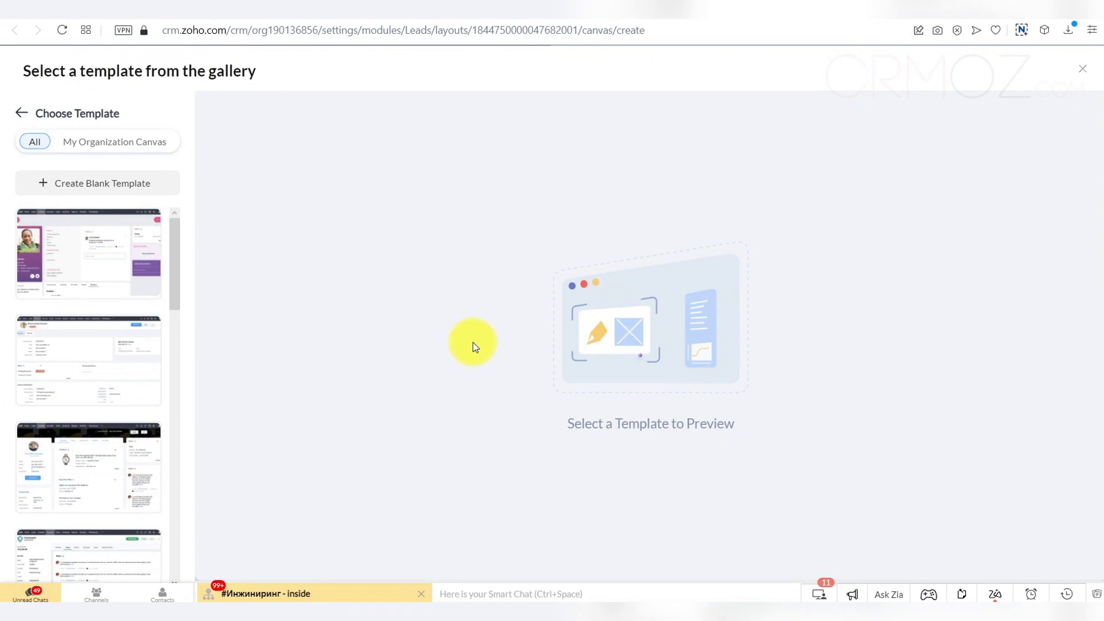
- Preview several gallery templates and select the one with left basic info and Timeline/Notes/Emails tabs
left_click(102, 253)
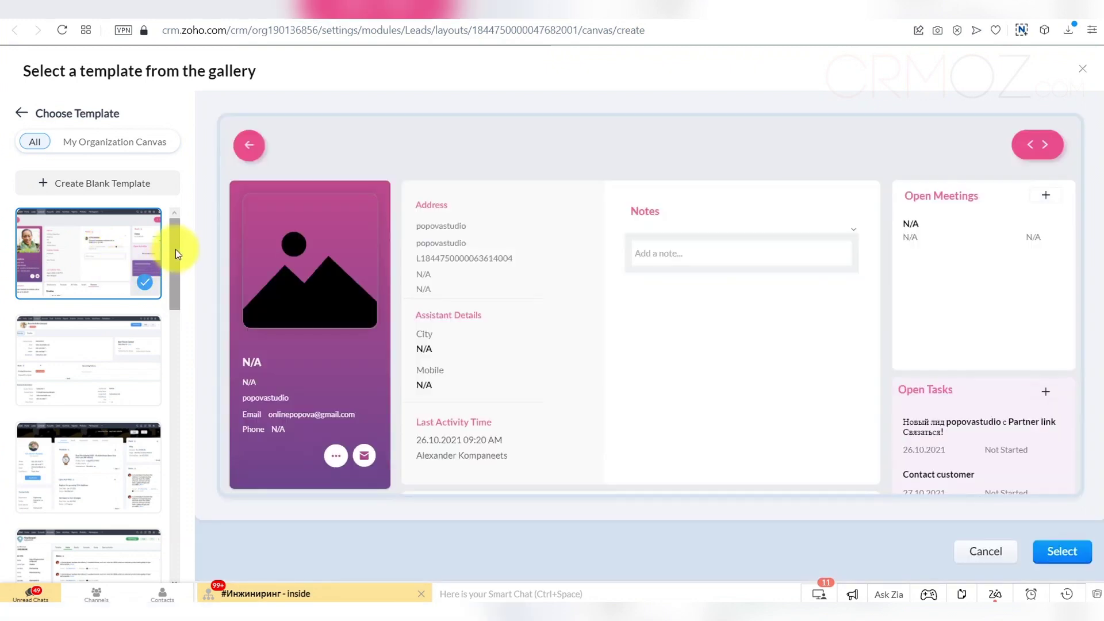
left_click_drag(176, 252, 179, 270)
left_click(118, 285)
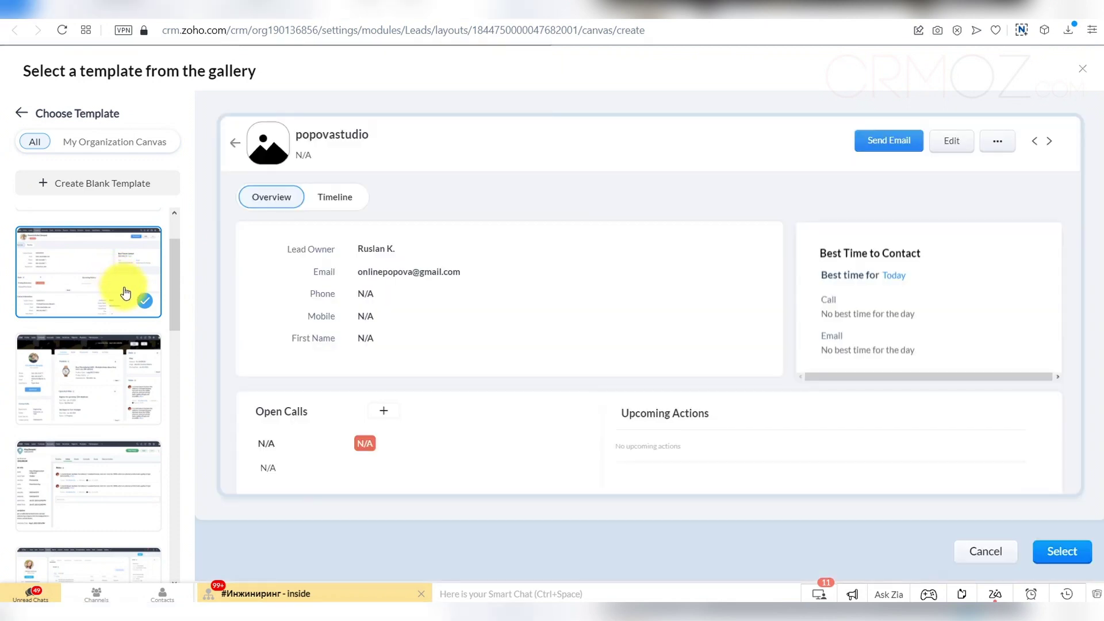
left_click_drag(177, 284, 177, 301)
left_click(103, 320)
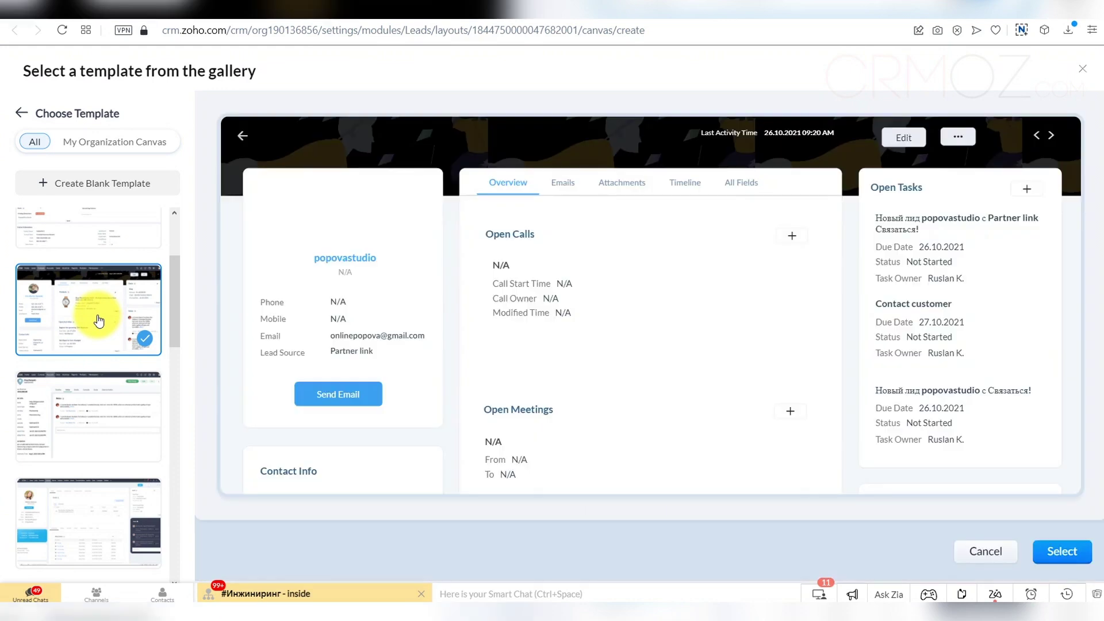
left_click(100, 428)
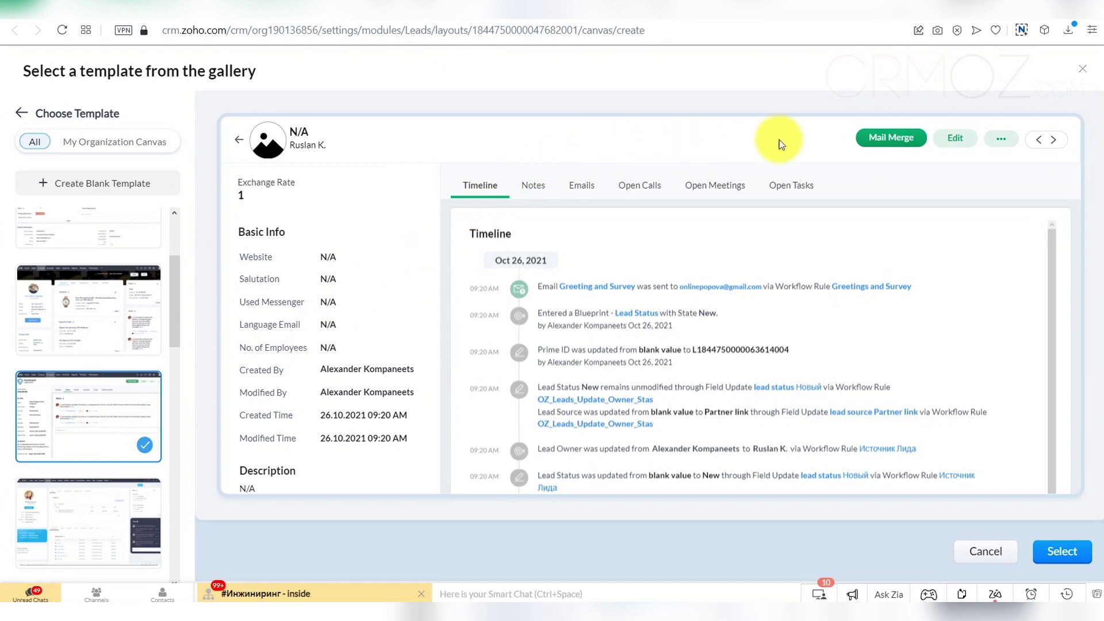
left_click(1063, 552)
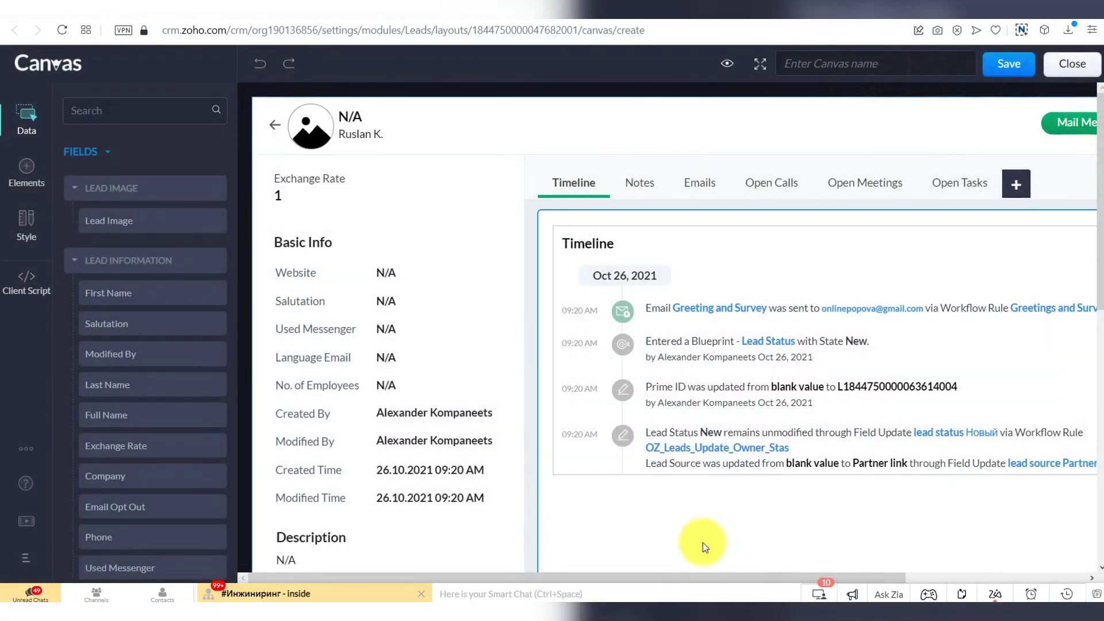
- Search the Data panel for 'Blue' and place the Blueprint related list at the page top
left_click(126, 111)
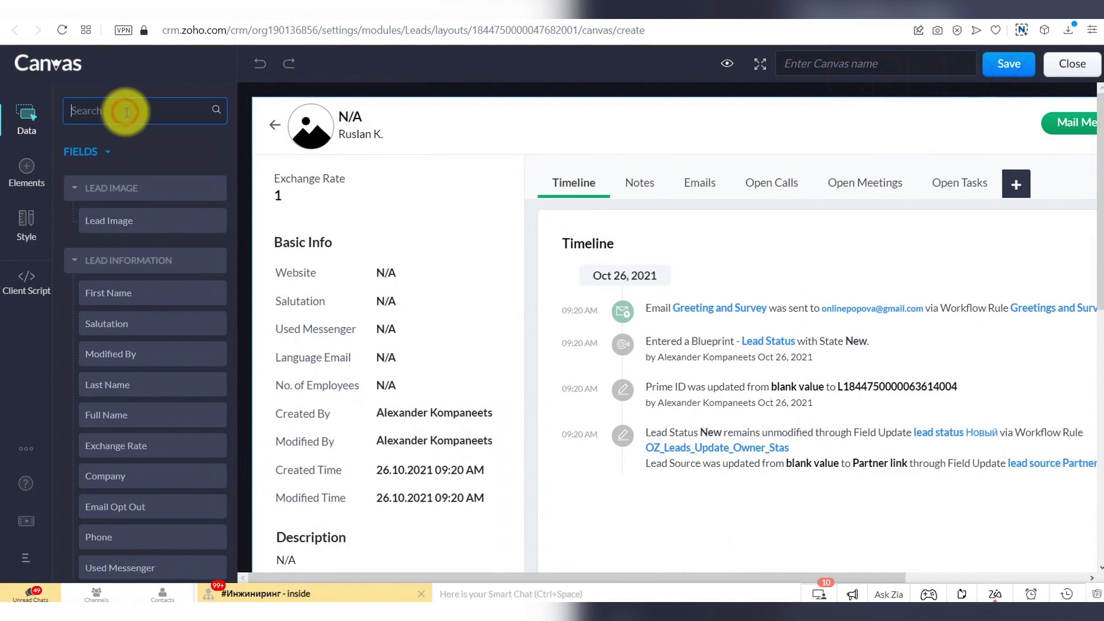
type("Blu")
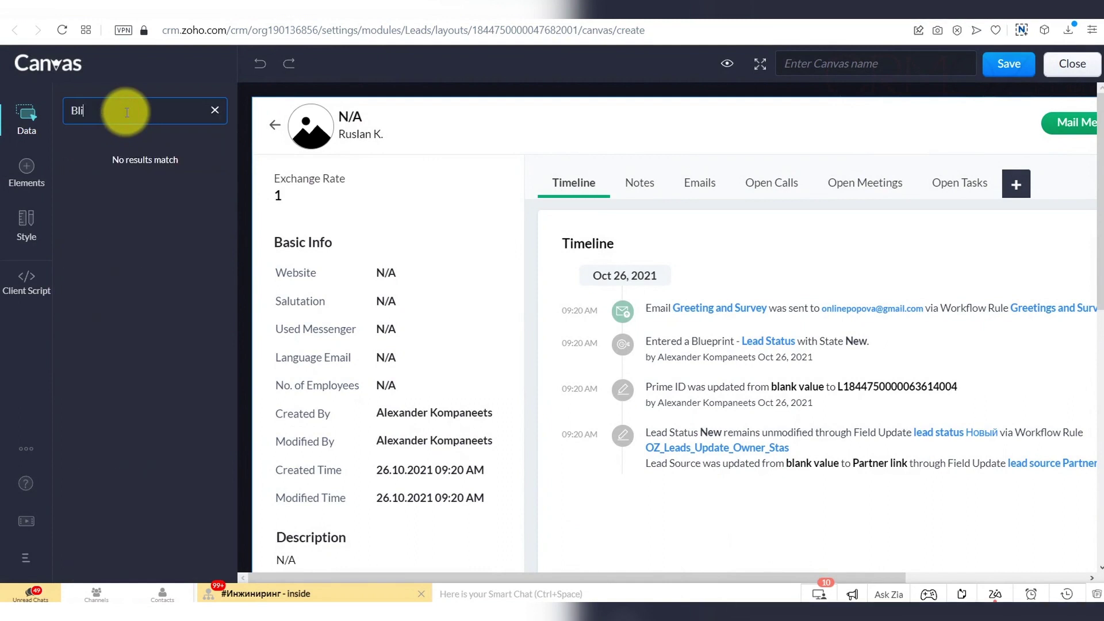
type("e")
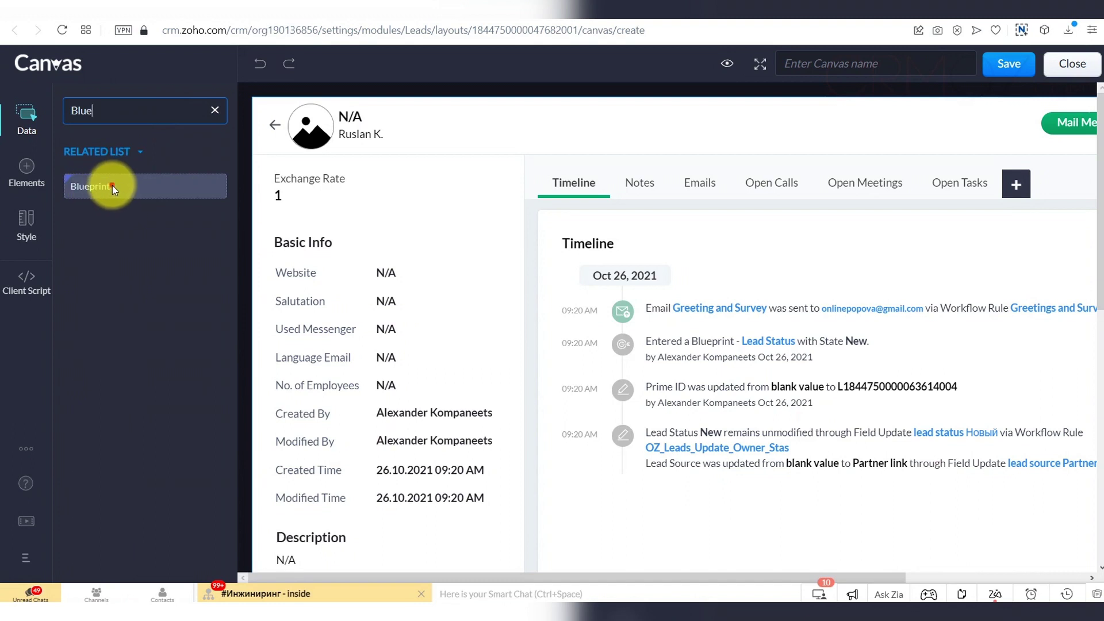
left_click_drag(113, 185, 603, 127)
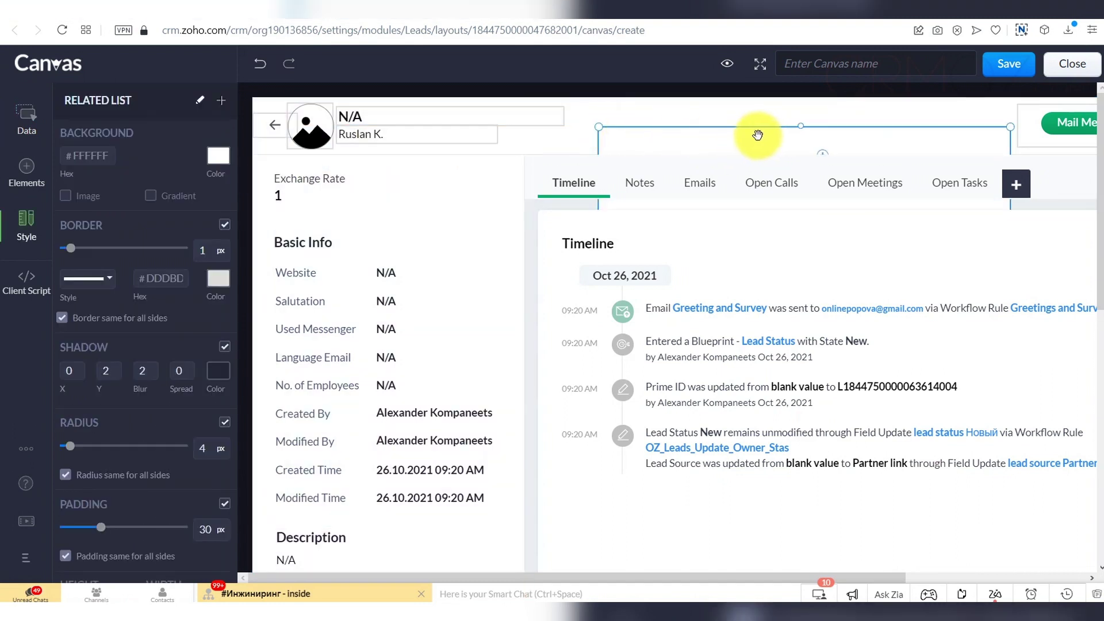
mouse_move(733, 138)
left_mouse_down()
mouse_move(653, 115)
mouse_move(667, 117)
mouse_move(469, 143)
mouse_move(728, 121)
left_mouse_up()
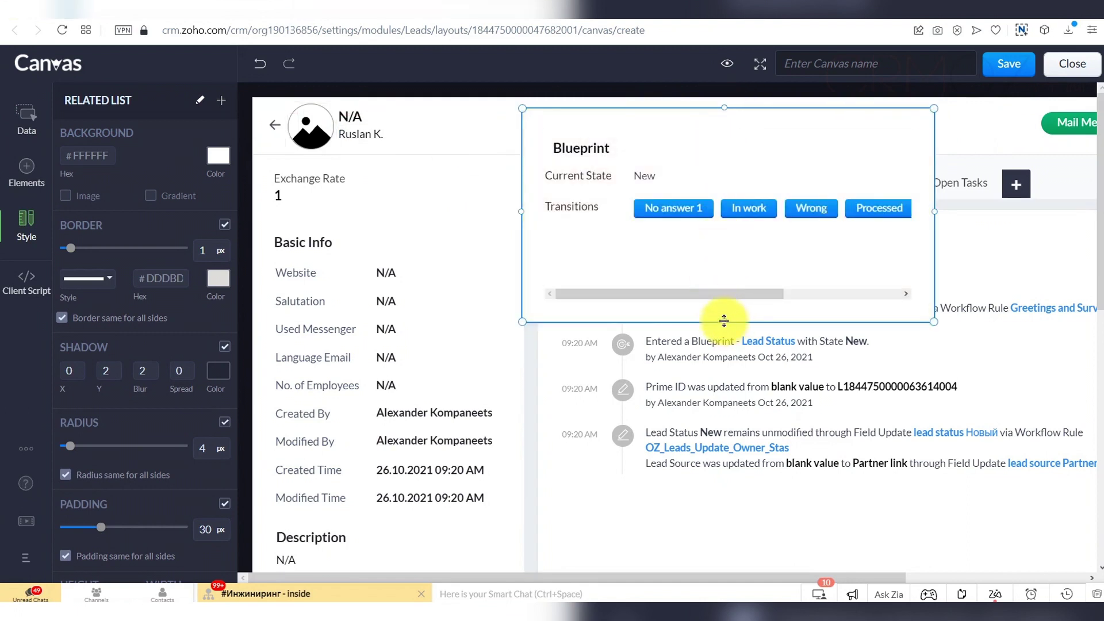
- Shrink the Blueprint block, move it to the top left and push the tabs container lower
mouse_move(724, 322)
left_mouse_down()
mouse_move(720, 215)
mouse_move(712, 261)
mouse_move(717, 250)
left_mouse_up()
left_click(621, 150)
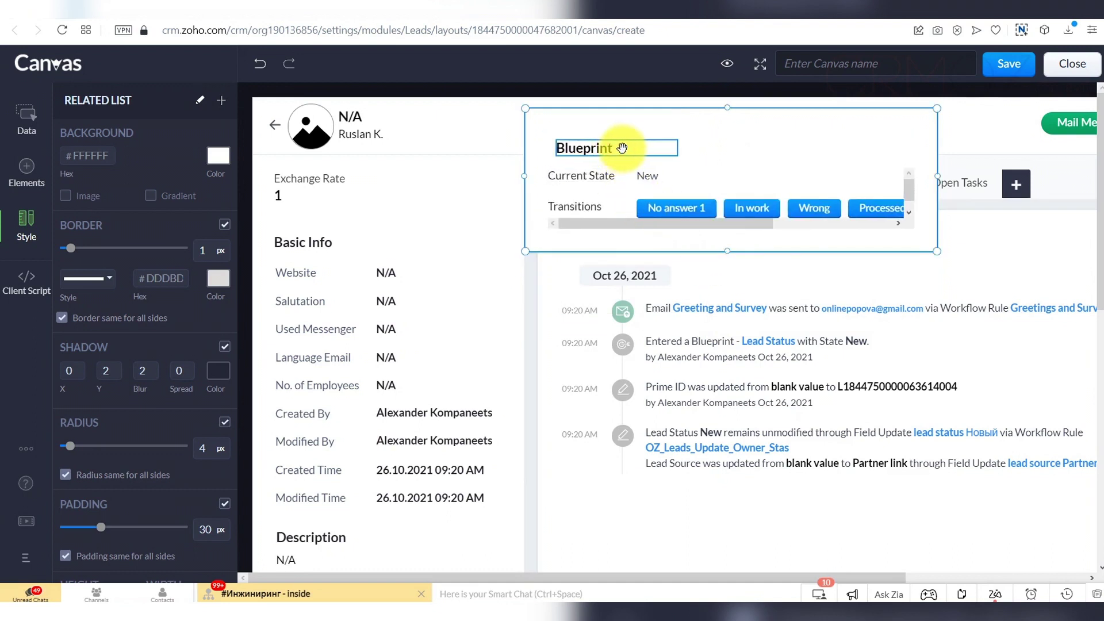
left_click(620, 148)
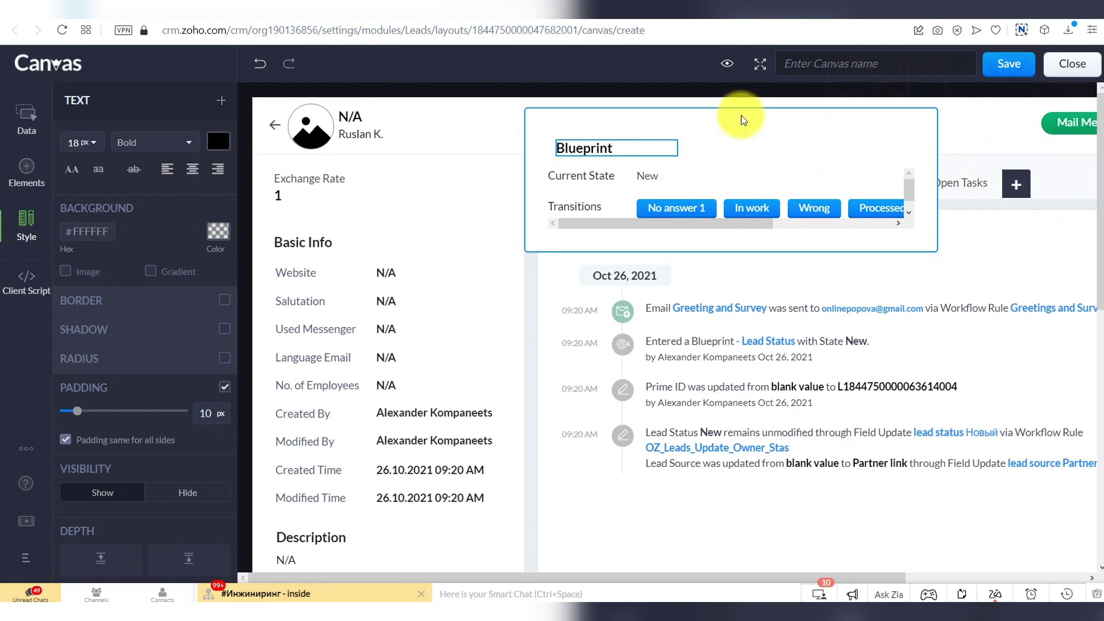
left_click(617, 117)
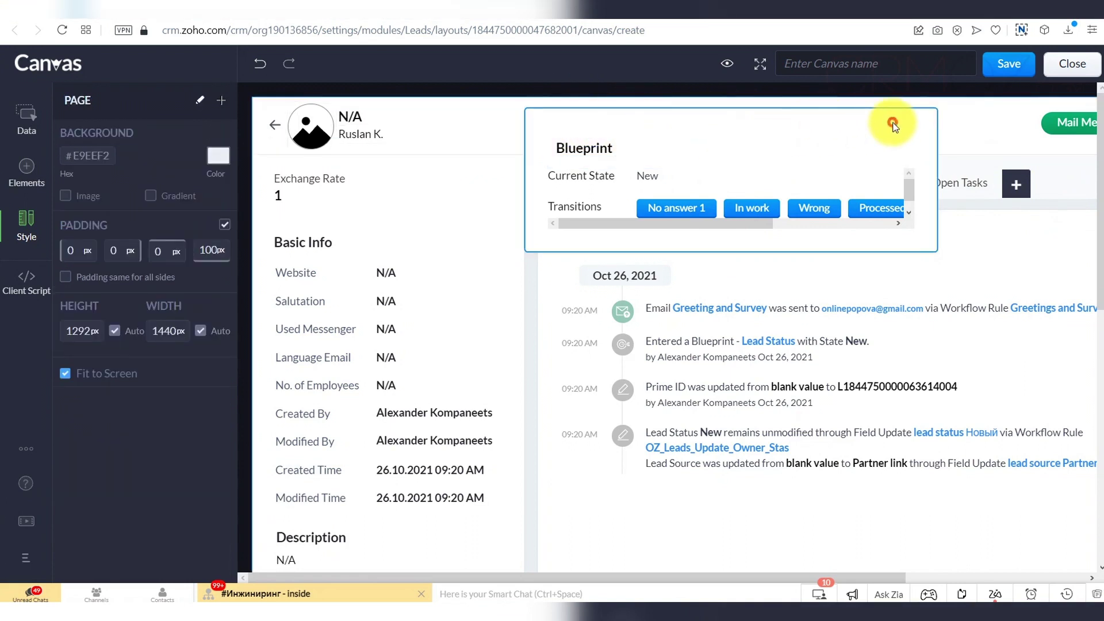
left_click(872, 112)
left_click_drag(876, 112, 584, 119)
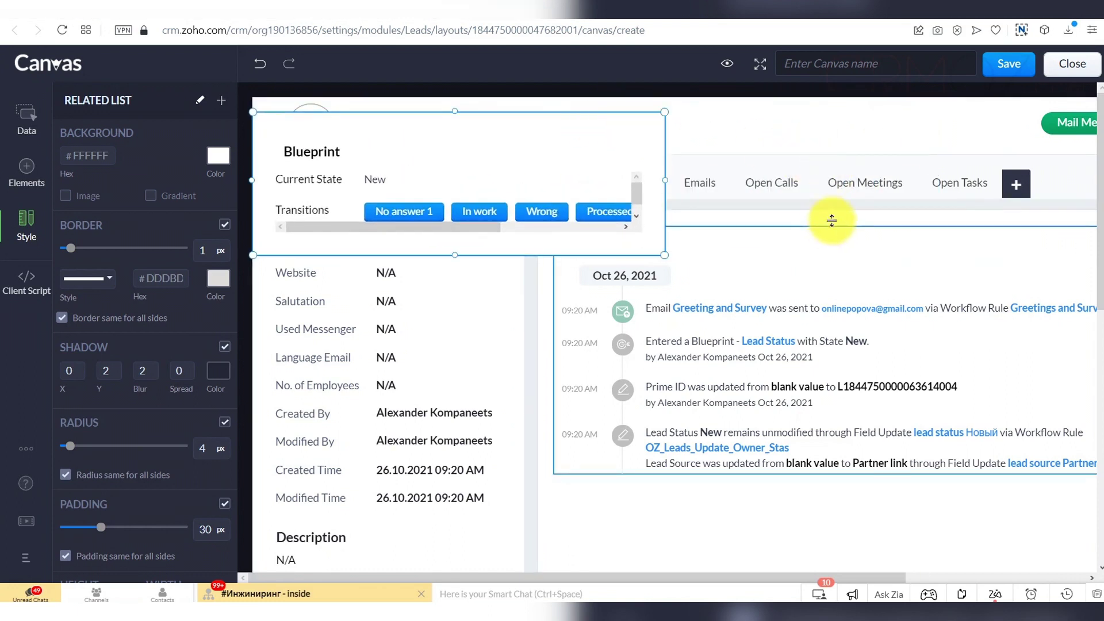
left_click(871, 145)
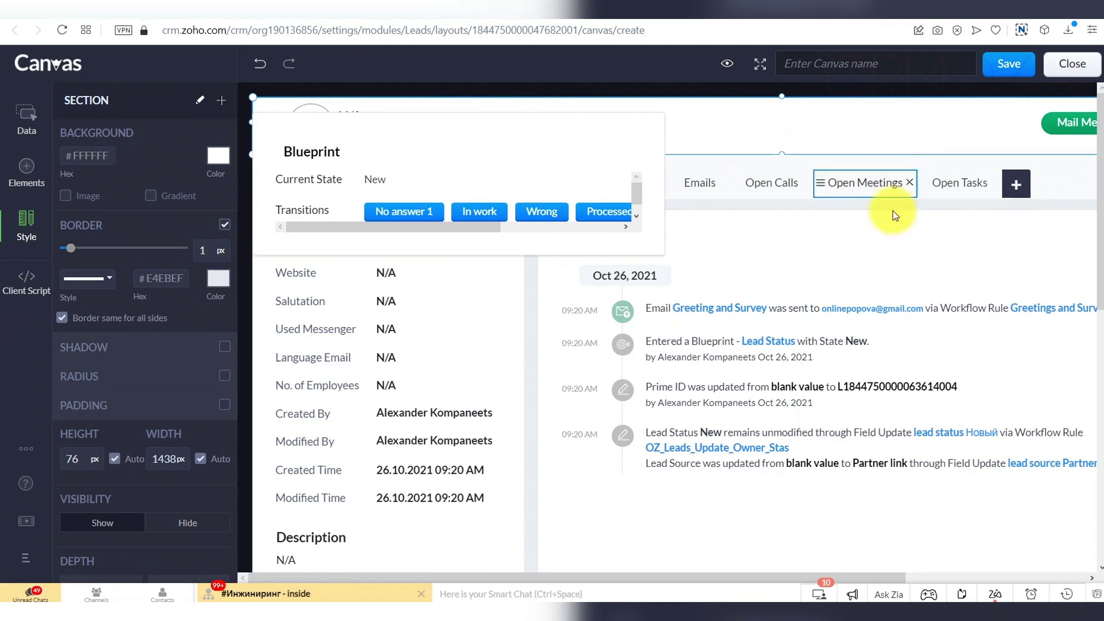
left_click(881, 234)
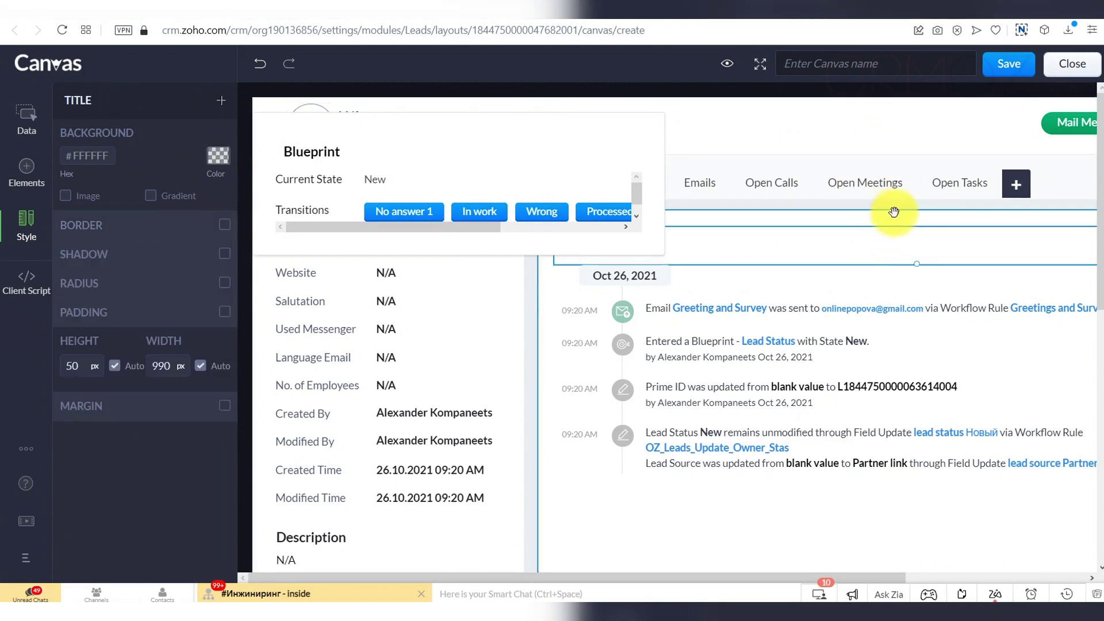
left_click(897, 217)
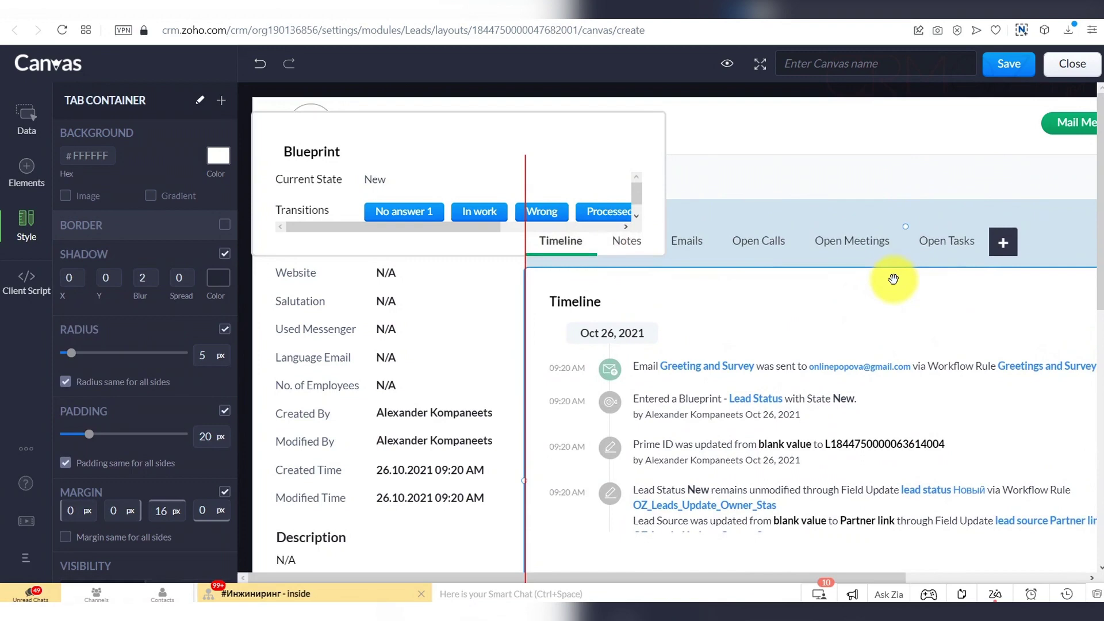
left_click_drag(901, 224, 890, 299)
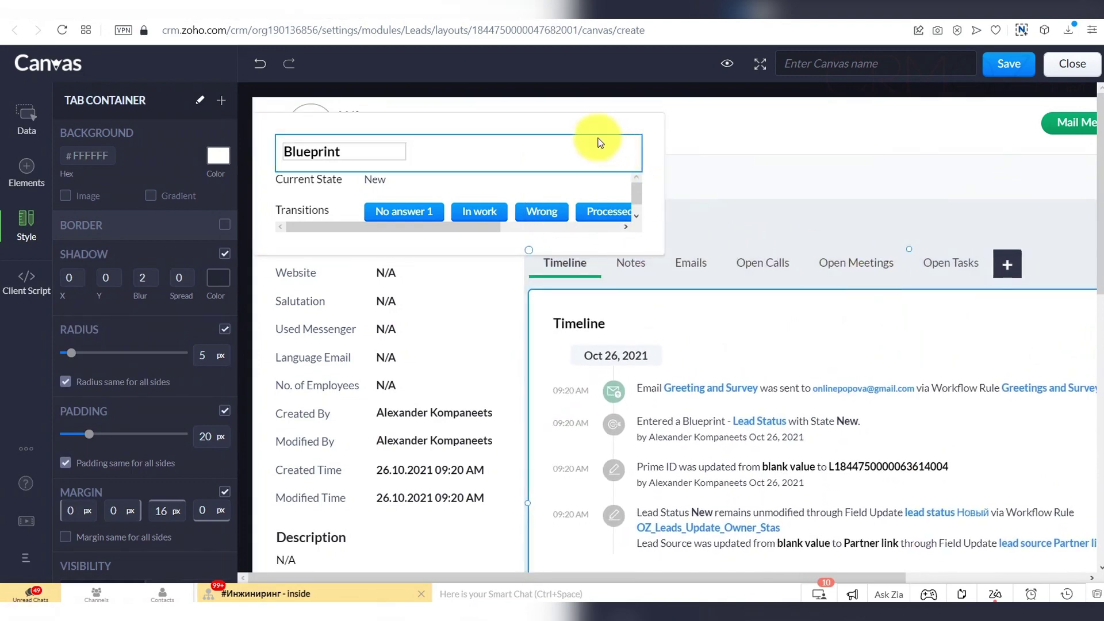
left_click(572, 118)
- Move the Blueprint block into the right column, sitting above the tabs container
left_click(512, 117)
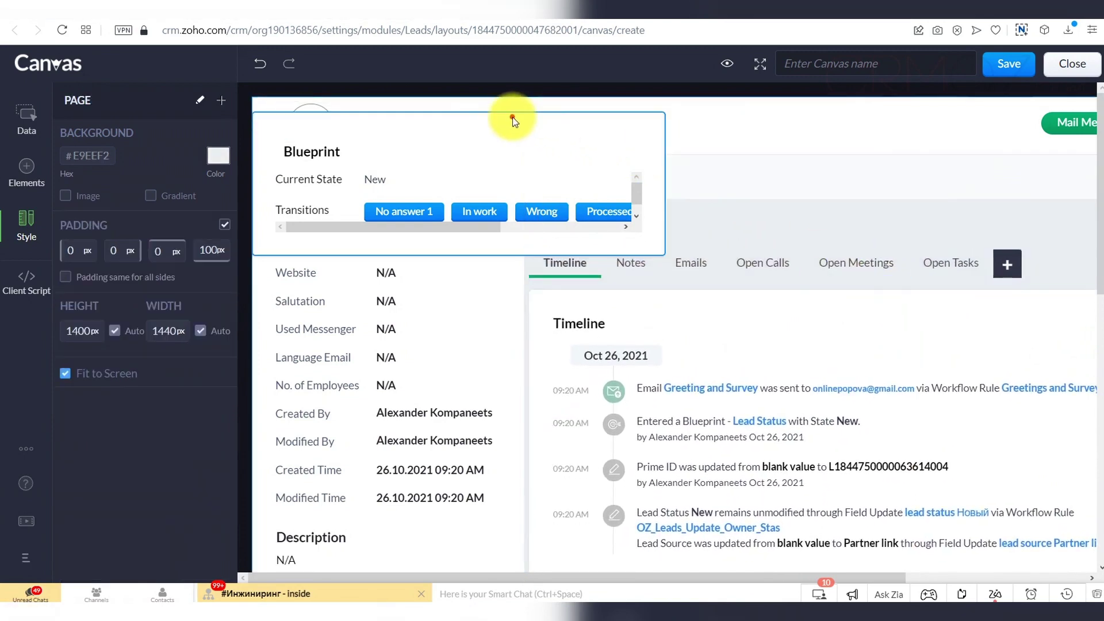
mouse_move(541, 115)
left_mouse_down()
mouse_move(822, 120)
mouse_move(562, 107)
left_mouse_up()
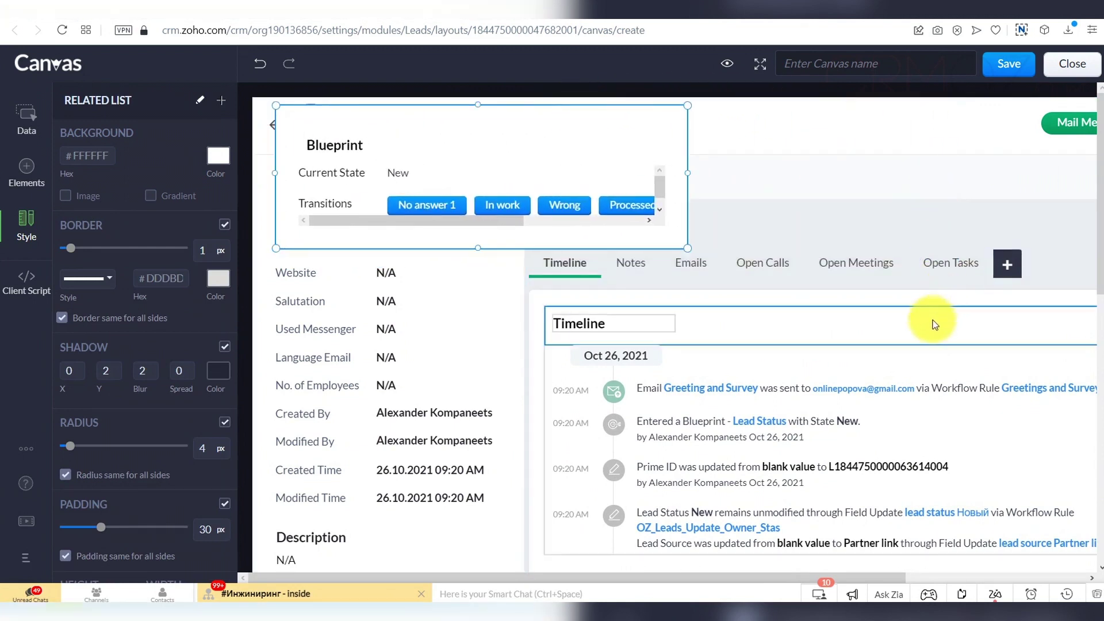
left_click(953, 299)
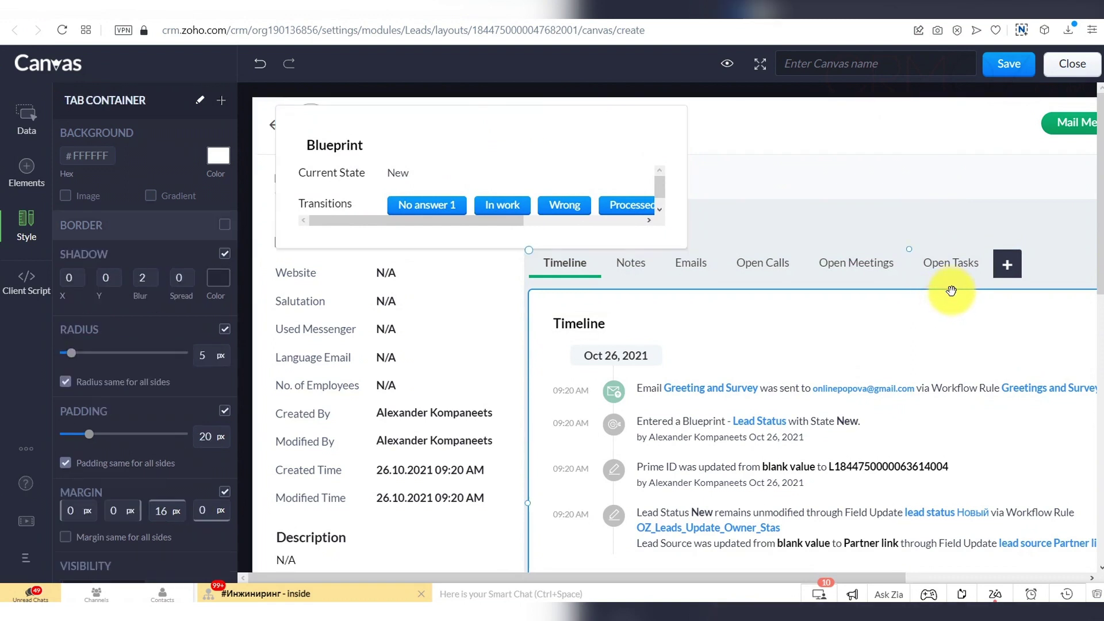
mouse_move(946, 290)
left_mouse_down()
mouse_move(946, 371)
mouse_move(945, 303)
left_mouse_up()
left_click(575, 125)
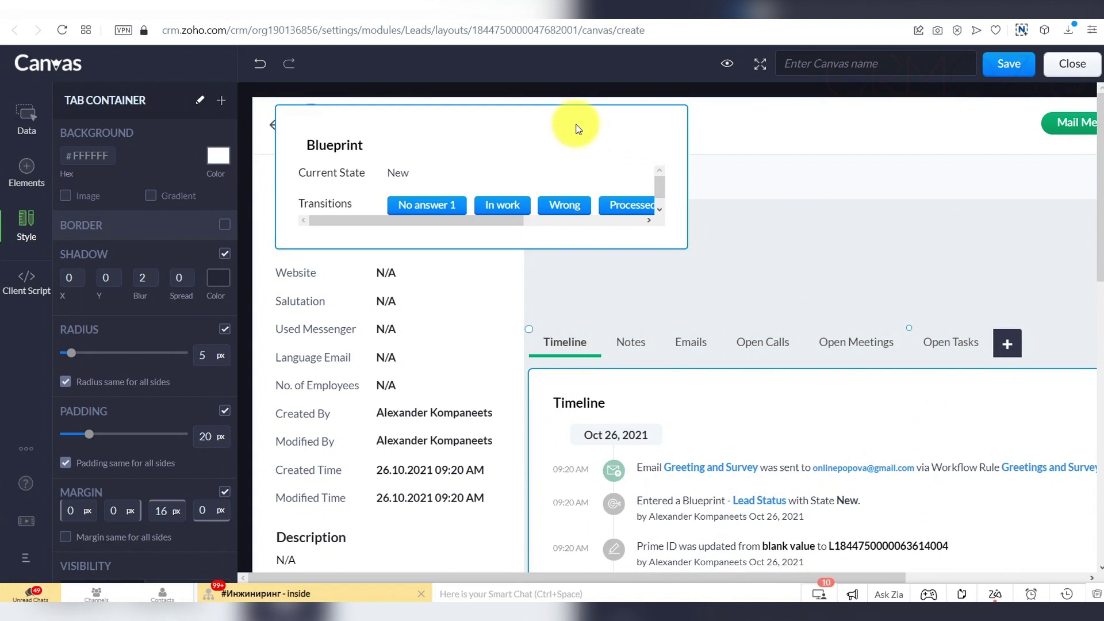
left_click(813, 189)
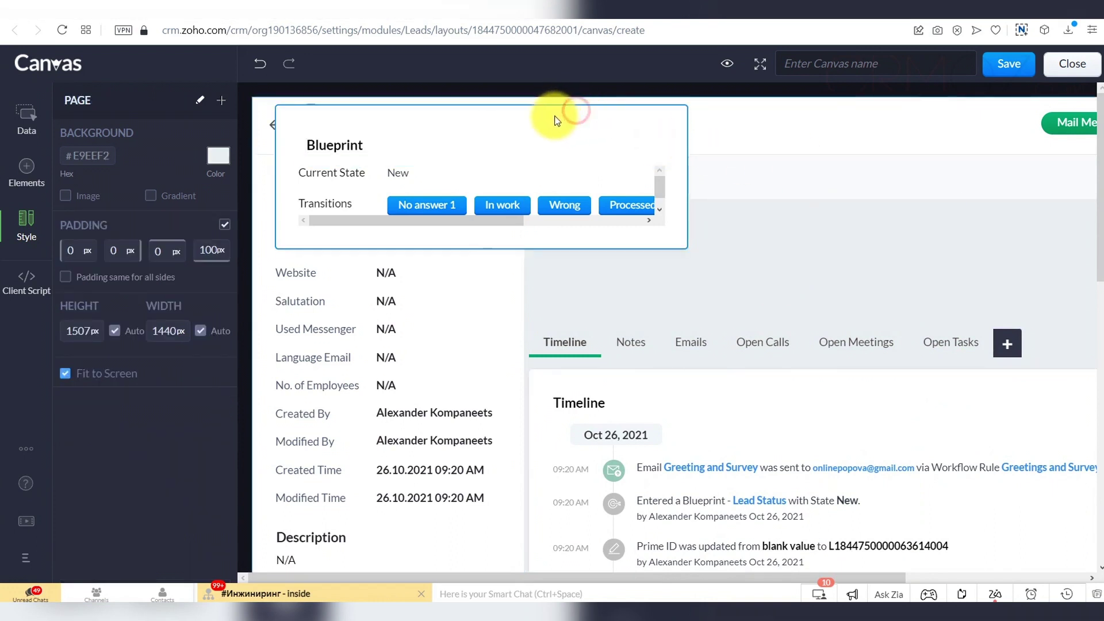
left_click(553, 113)
left_click_drag(547, 110, 800, 169)
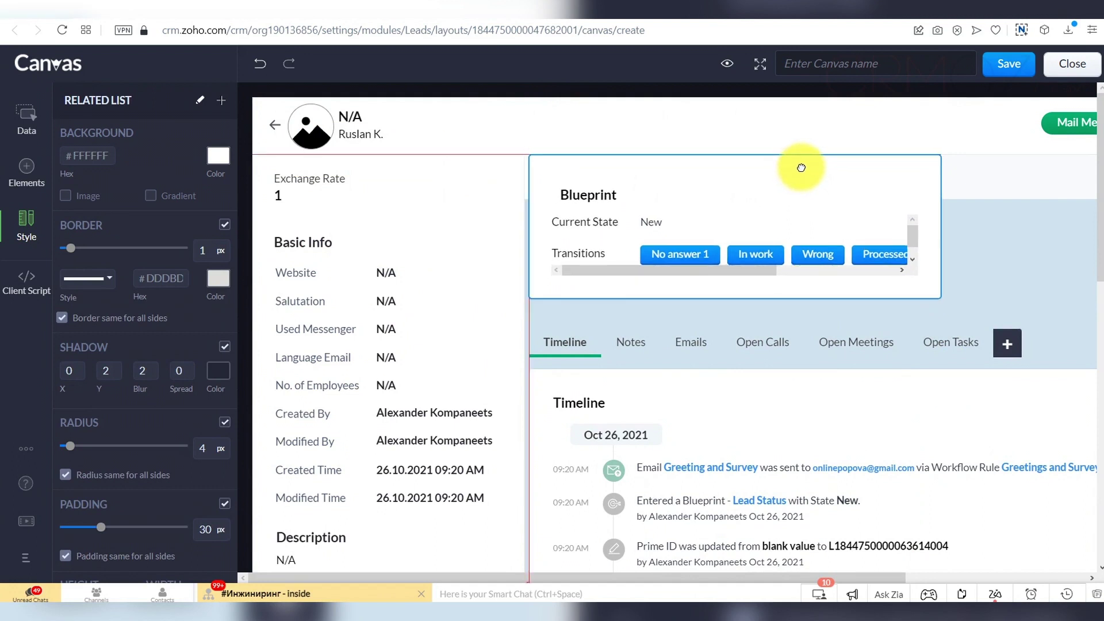
left_click_drag(801, 167, 803, 168)
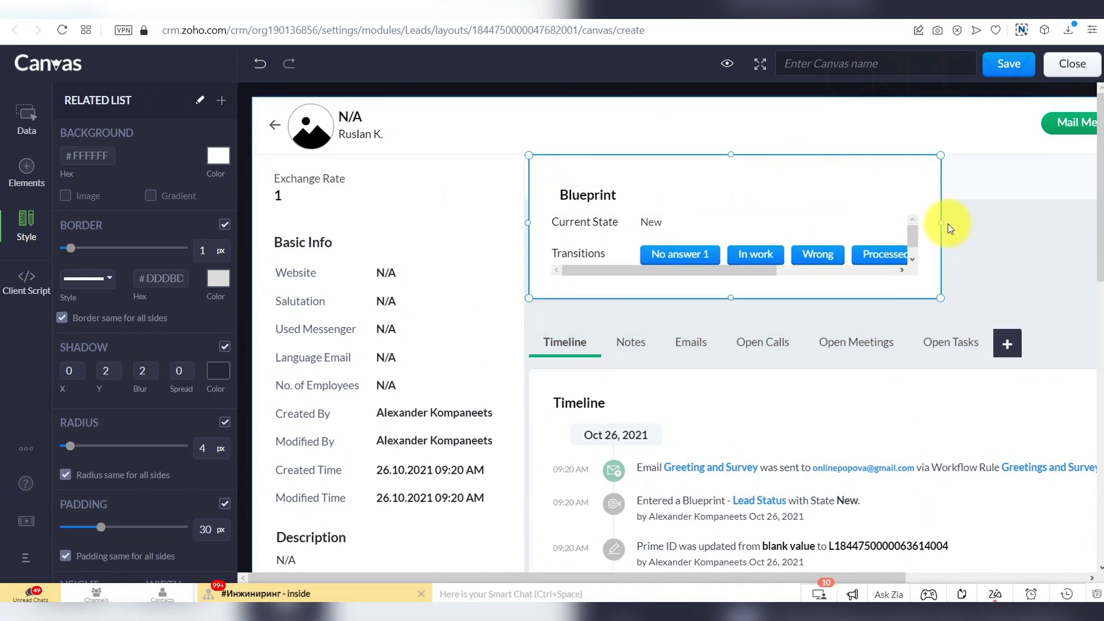
- Widen the Blueprint block to the right page edge so all transitions show, and select its title
left_click_drag(941, 221, 1098, 235)
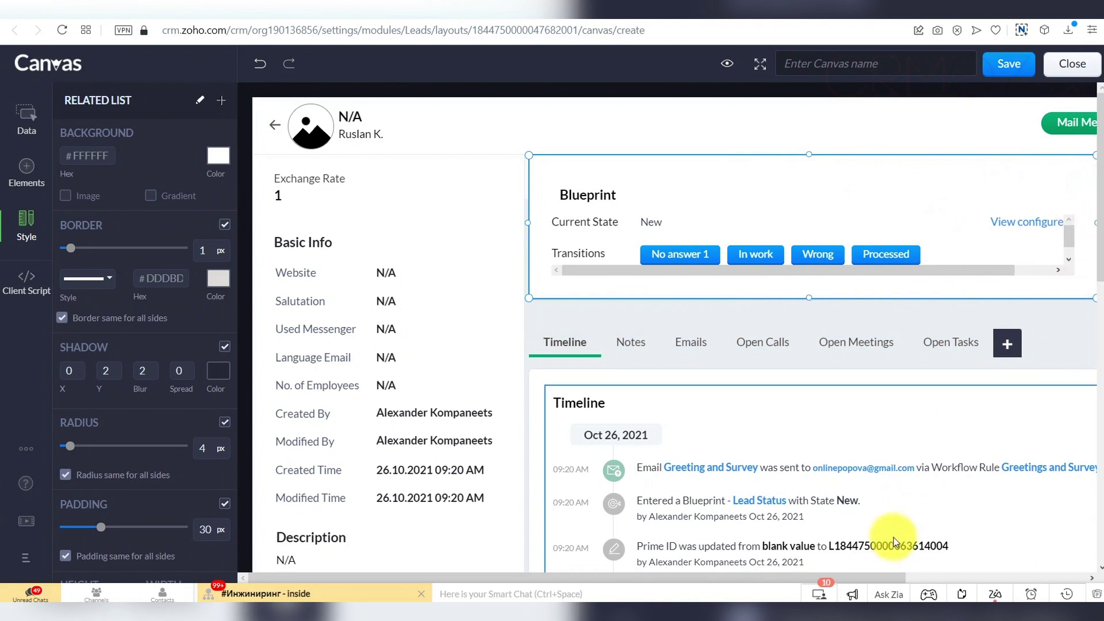
left_click_drag(898, 576, 1061, 576)
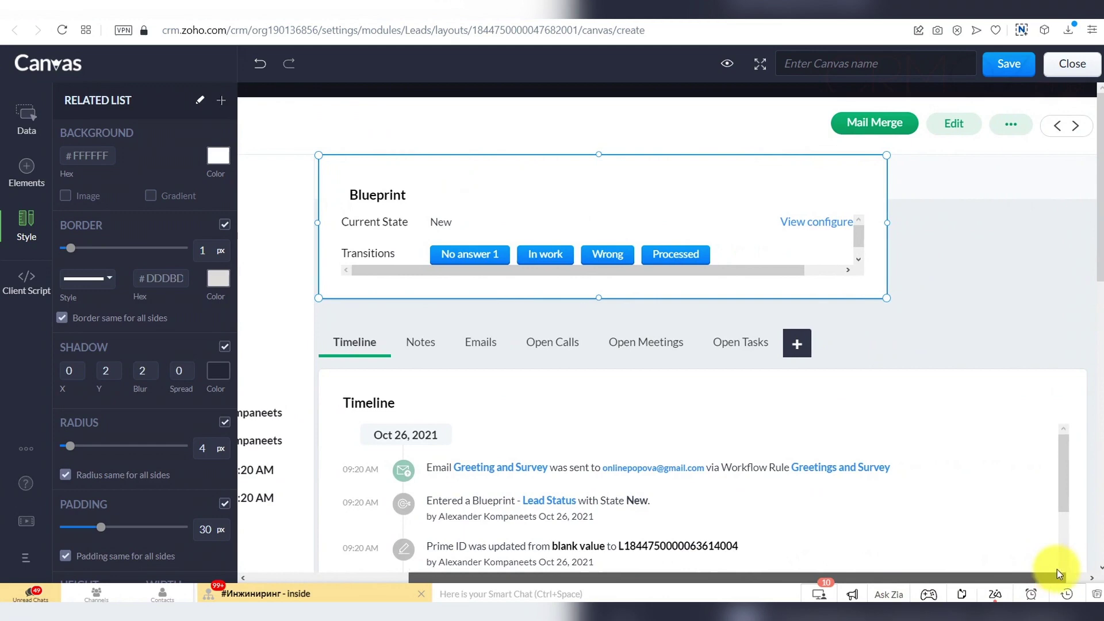
left_click_drag(888, 222, 1086, 271)
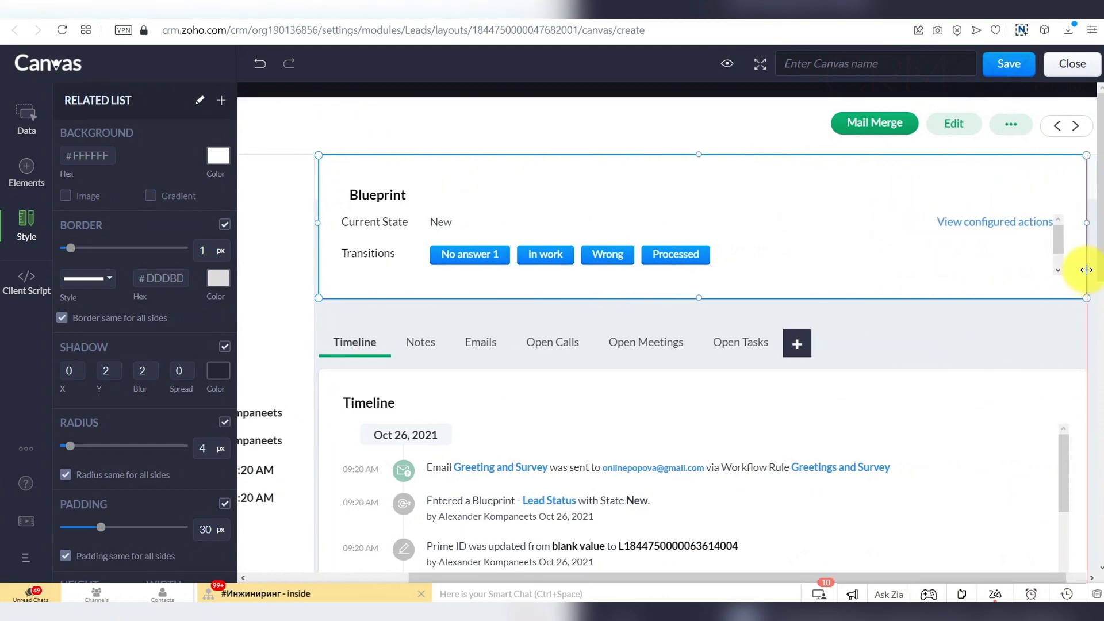
left_click(390, 204)
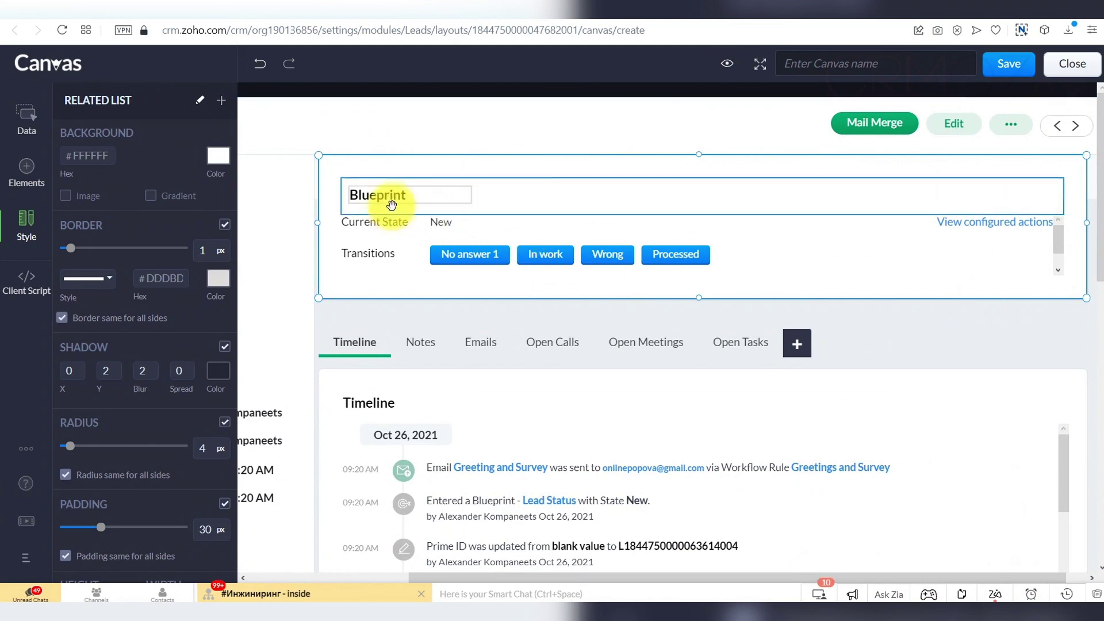
left_click(413, 198)
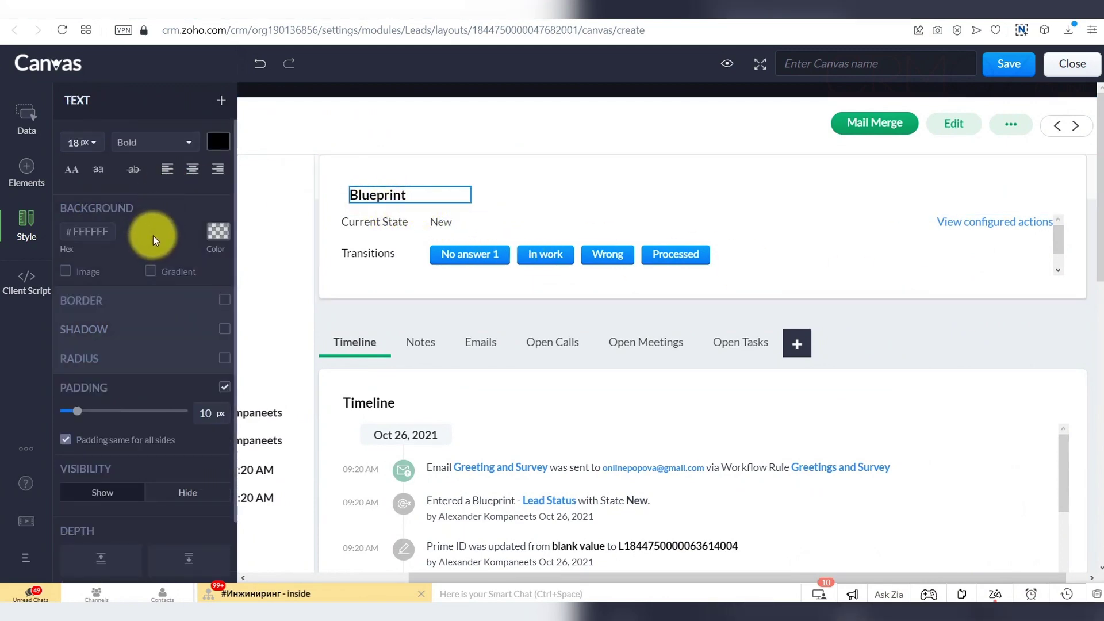
scroll(151, 237, "down", 1)
scroll(160, 259, "up", 1)
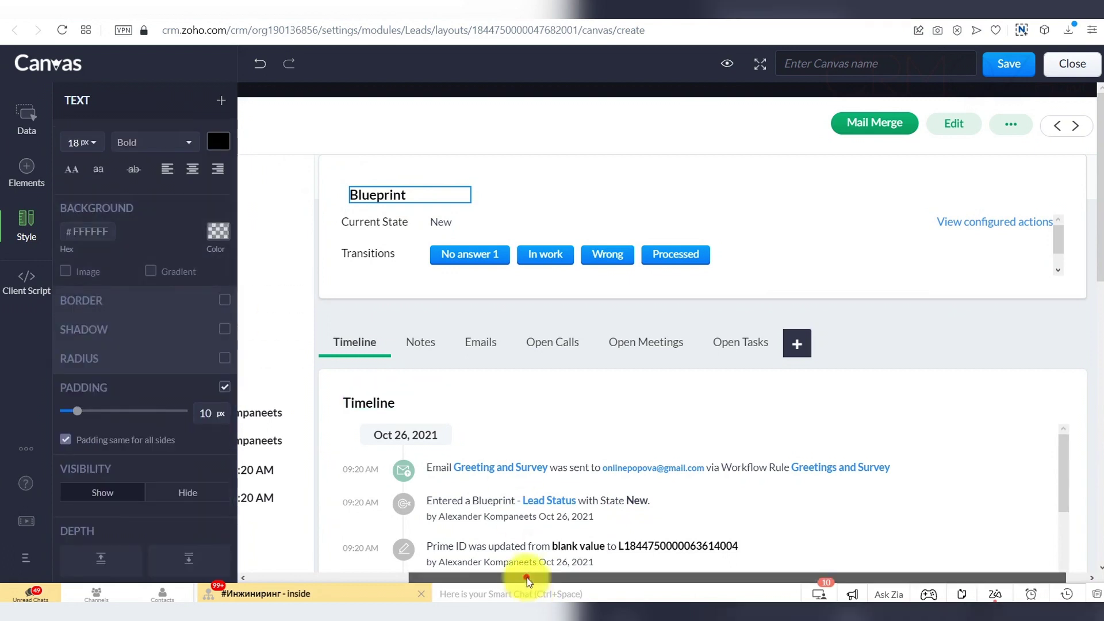
mouse_move(527, 577)
left_mouse_down()
mouse_move(435, 586)
mouse_move(432, 571)
left_mouse_up()
- Preview each tab's content: Notes, Emails, Open Calls, Open Meetings, Open Tasks and Timeline
left_click(626, 350)
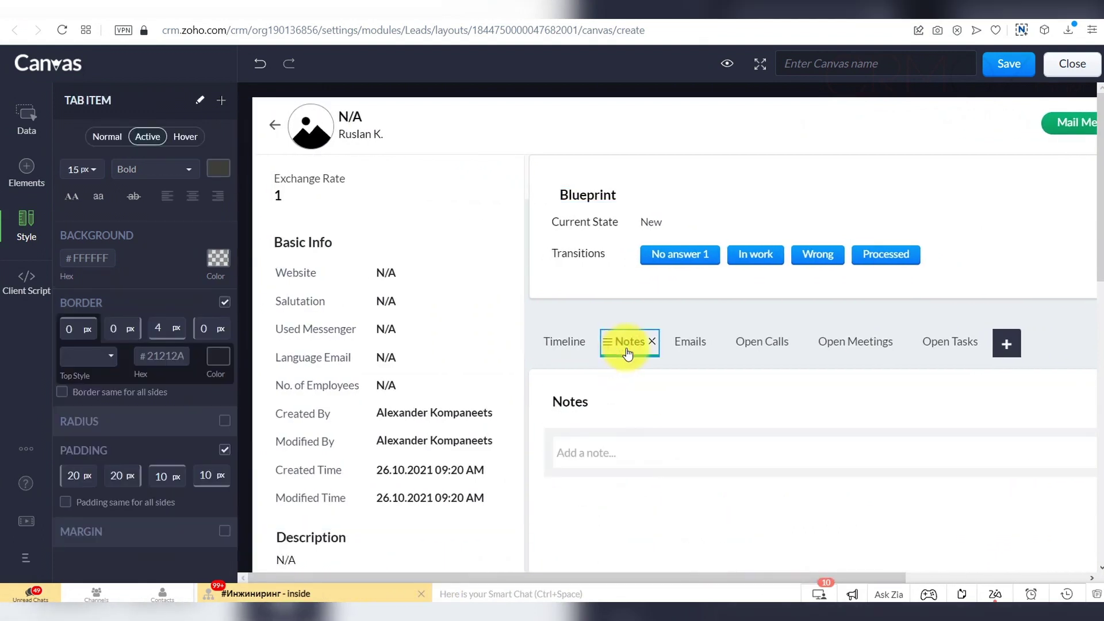
left_click(691, 345)
left_click(759, 354)
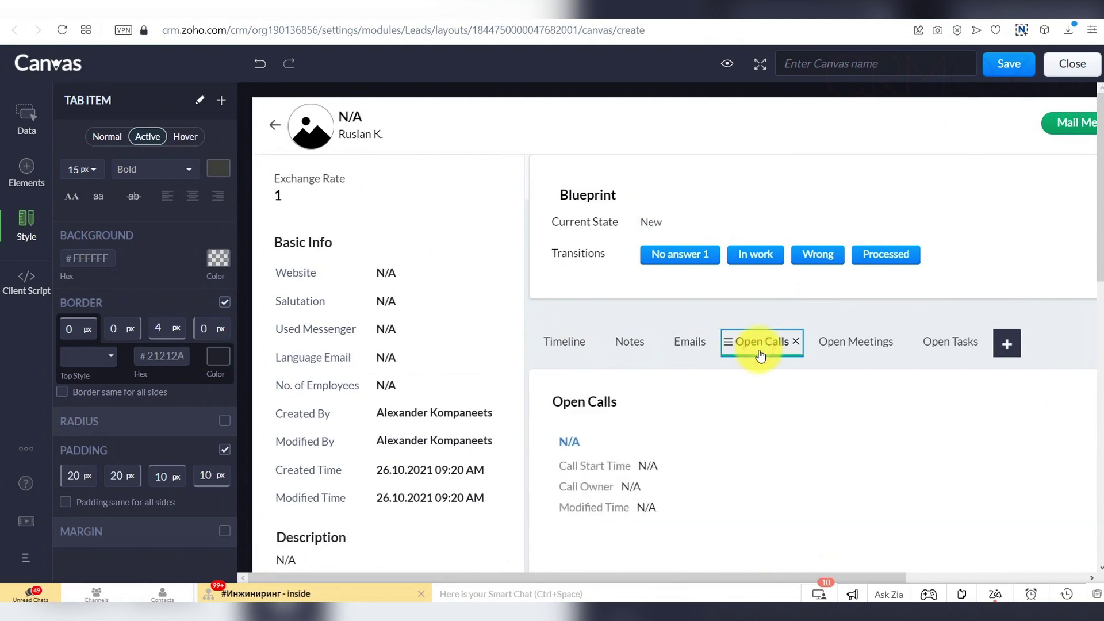
left_click(843, 351)
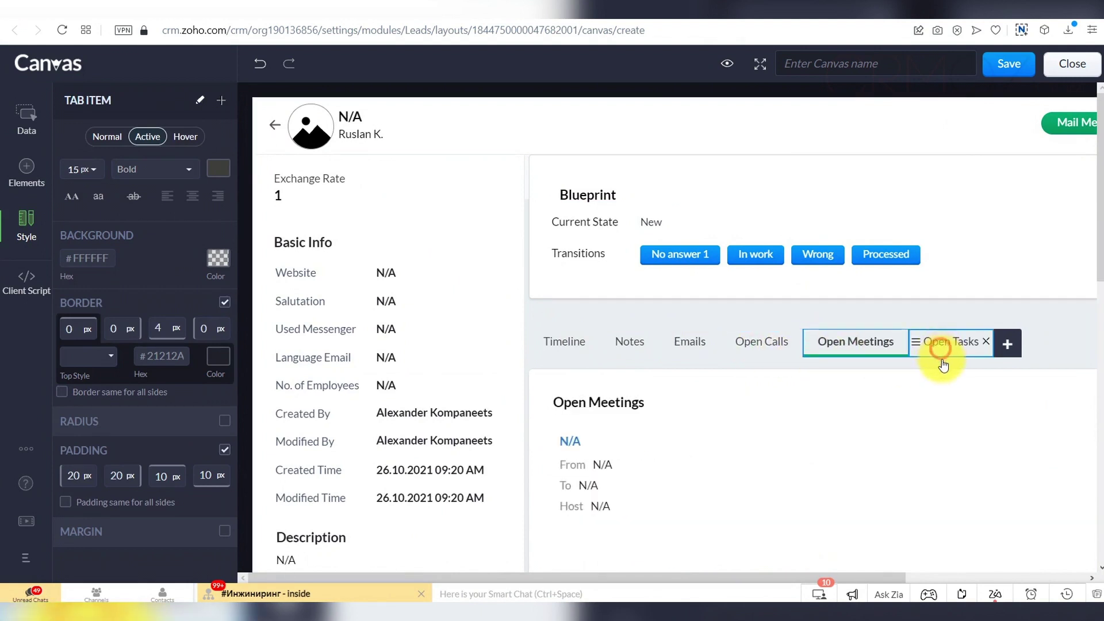
left_click(940, 358)
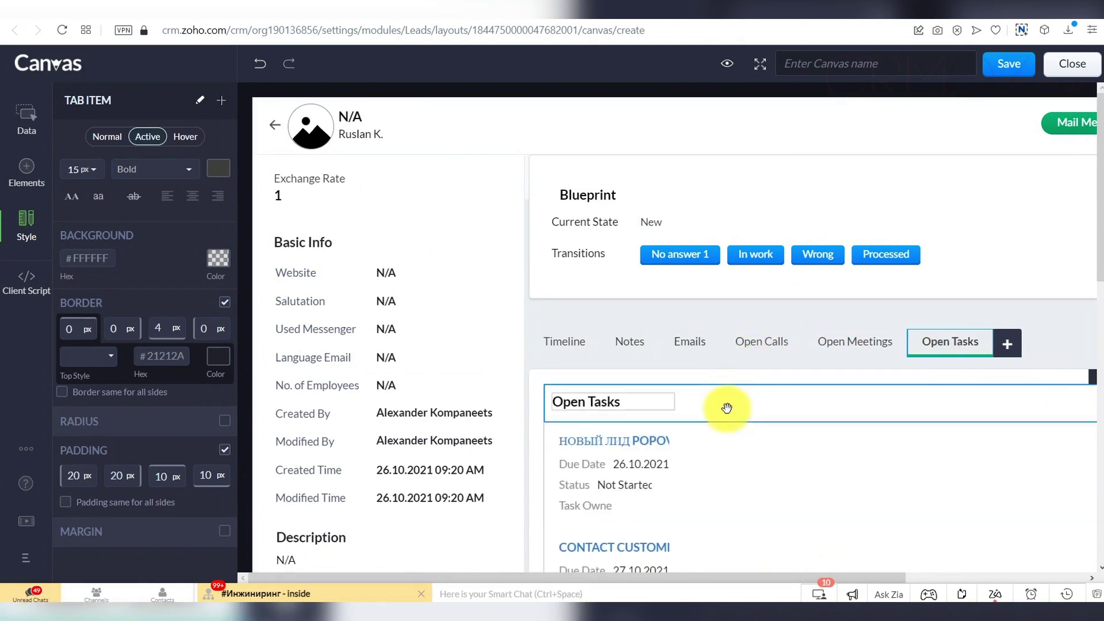
left_click(562, 344)
left_click(634, 347)
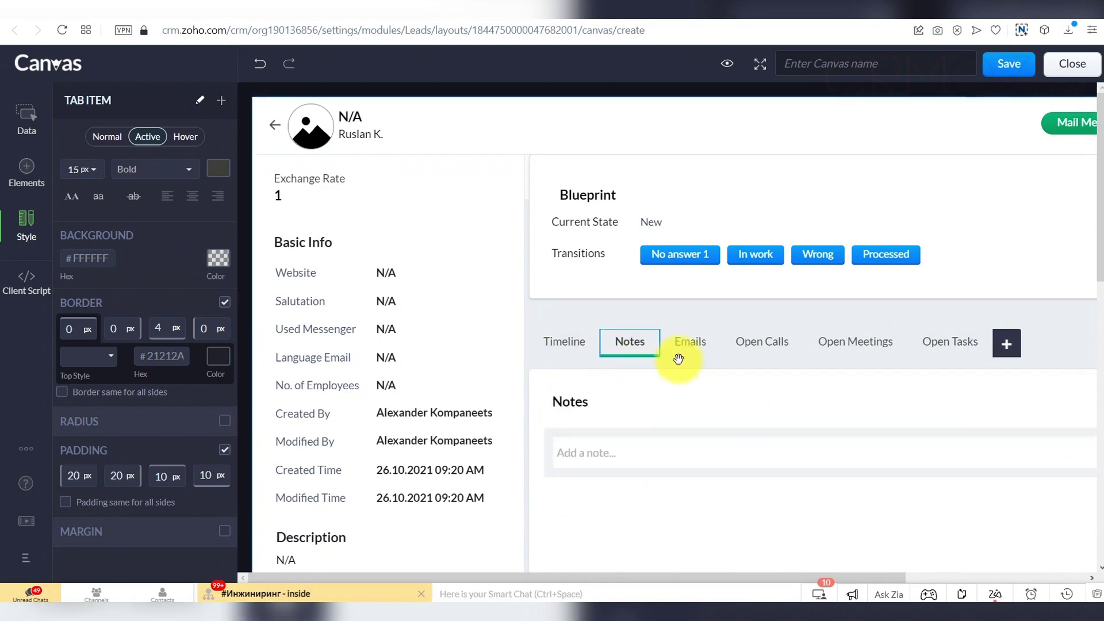
left_click(690, 352)
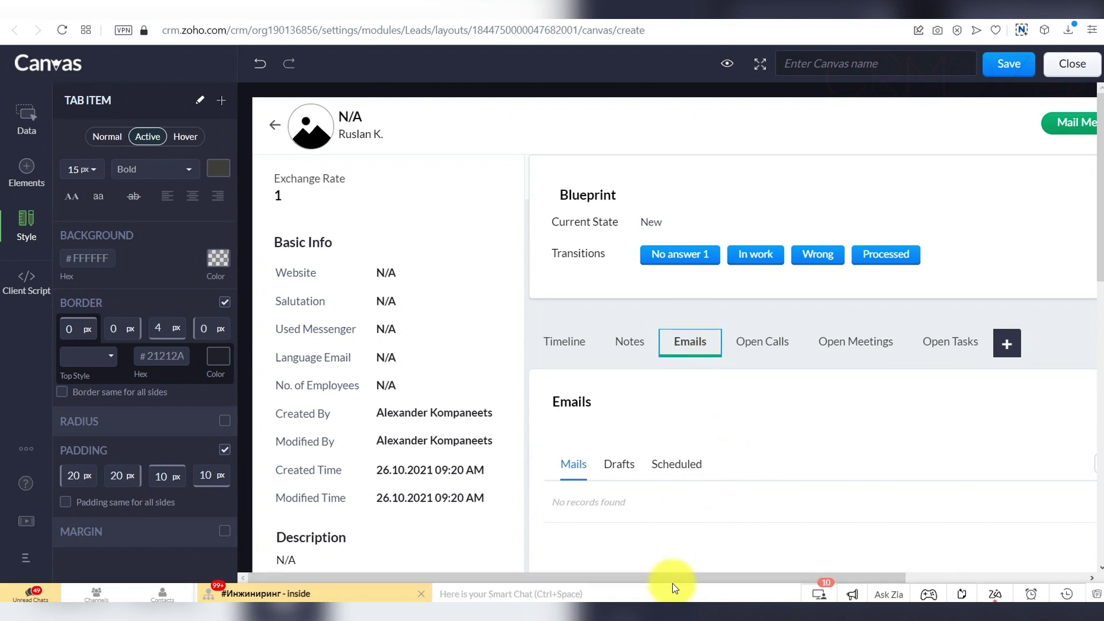
left_click_drag(670, 574, 722, 473)
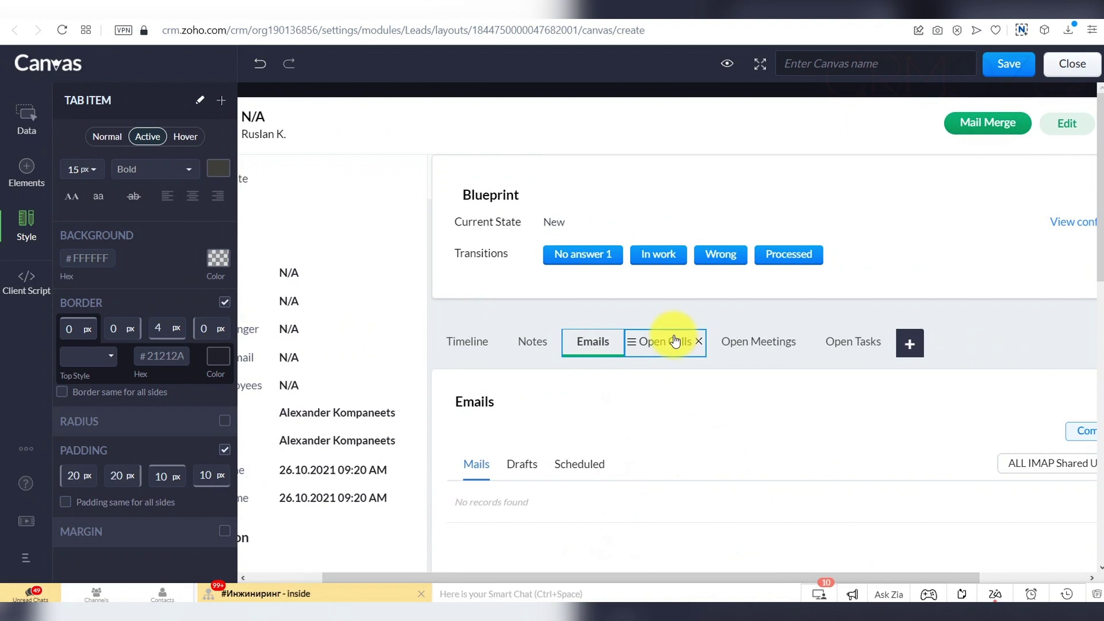
- Remove the Open Meetings tab, add an Attachments tab, and move Notes to the first position
left_click(804, 343)
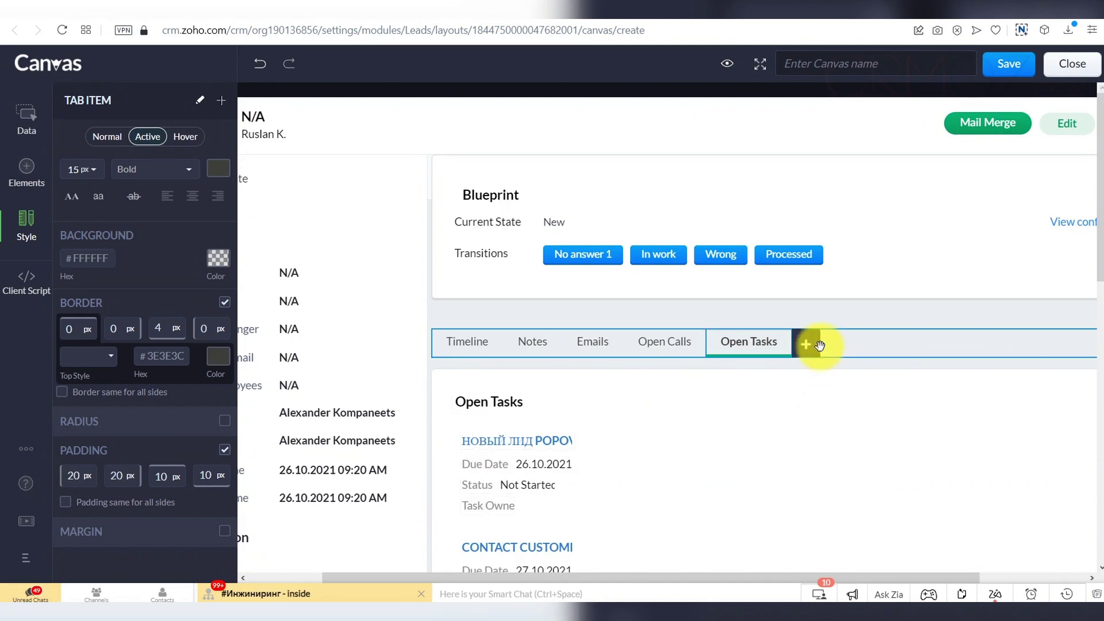
left_click(819, 346)
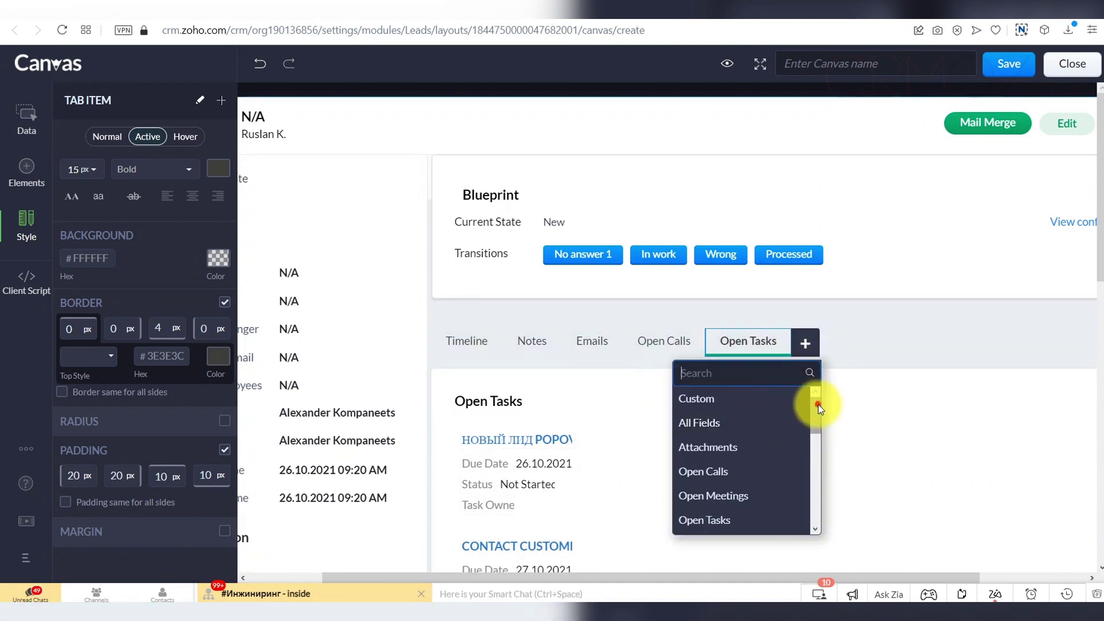
mouse_move(818, 405)
left_mouse_down()
mouse_move(819, 417)
mouse_move(820, 405)
left_mouse_up()
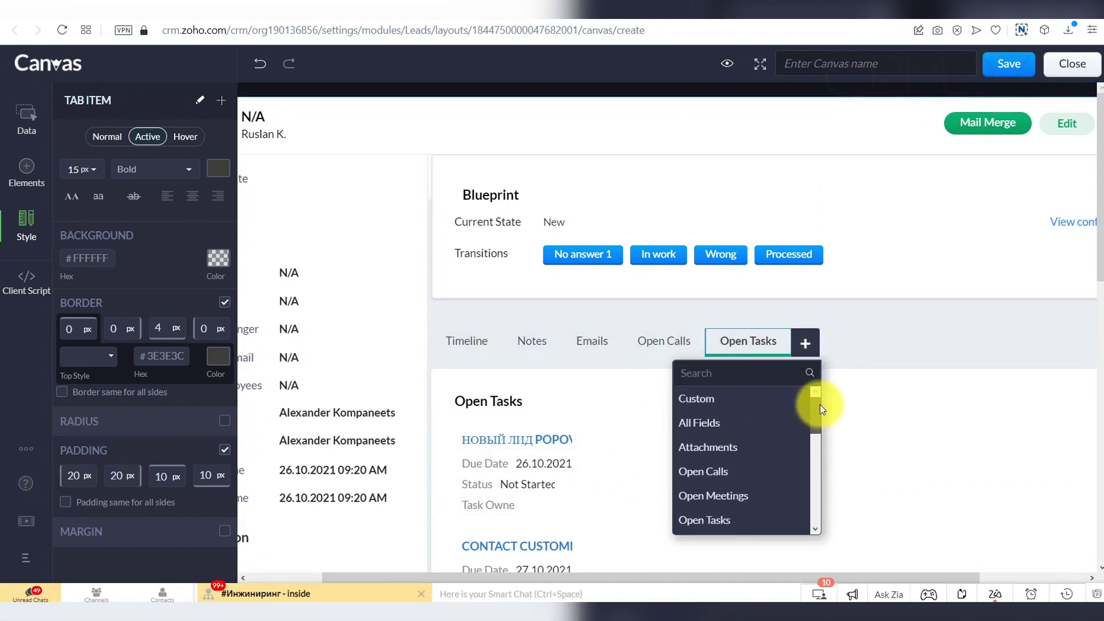
left_click(705, 449)
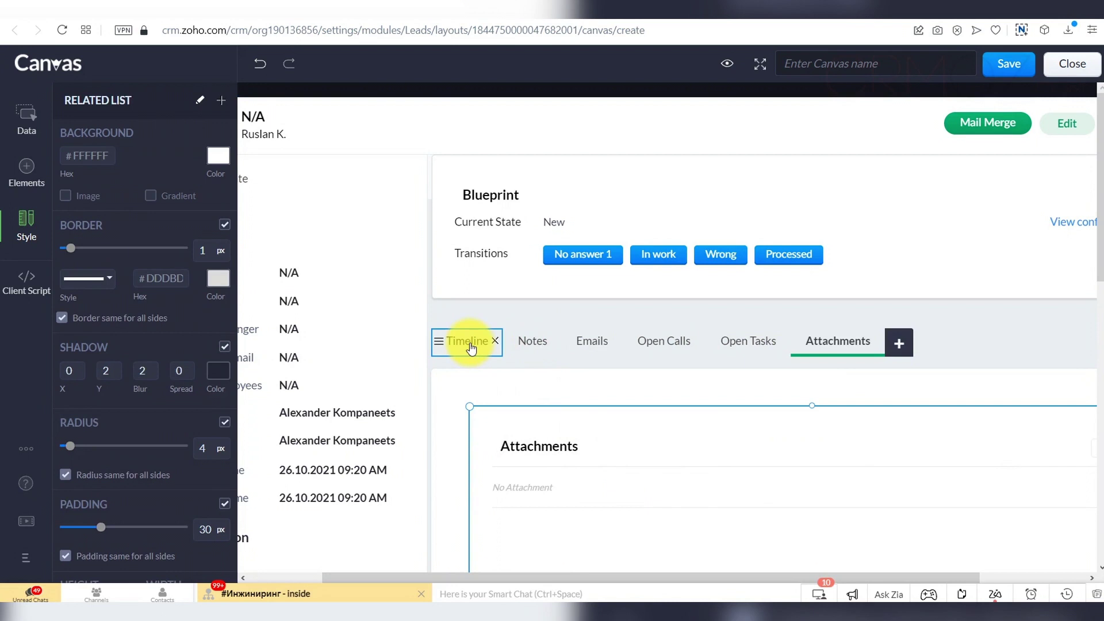
left_click(523, 342)
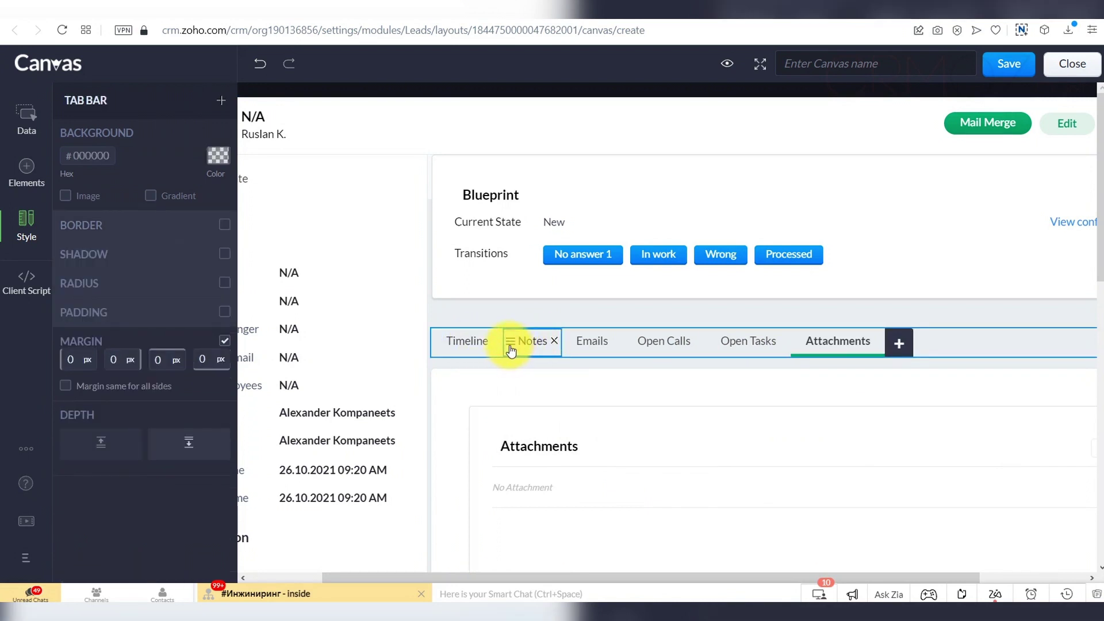
mouse_move(510, 349)
left_mouse_down()
mouse_move(489, 353)
mouse_move(513, 334)
mouse_move(406, 333)
mouse_move(441, 343)
left_mouse_up()
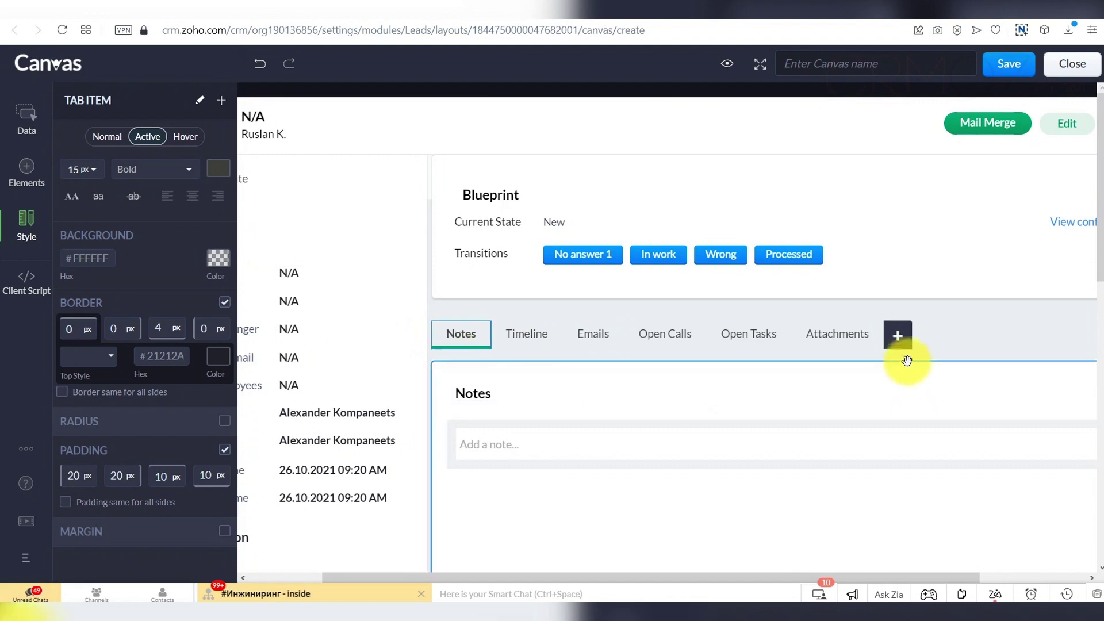
left_click_drag(671, 578, 551, 584)
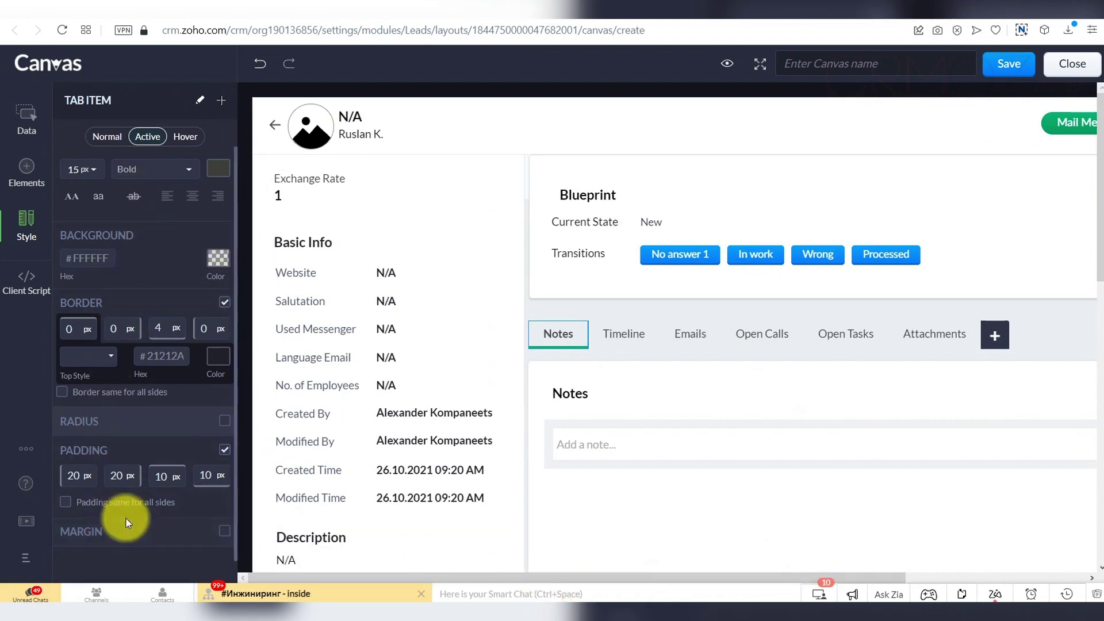
scroll(135, 517, "down", 1)
scroll(116, 496, "up", 1)
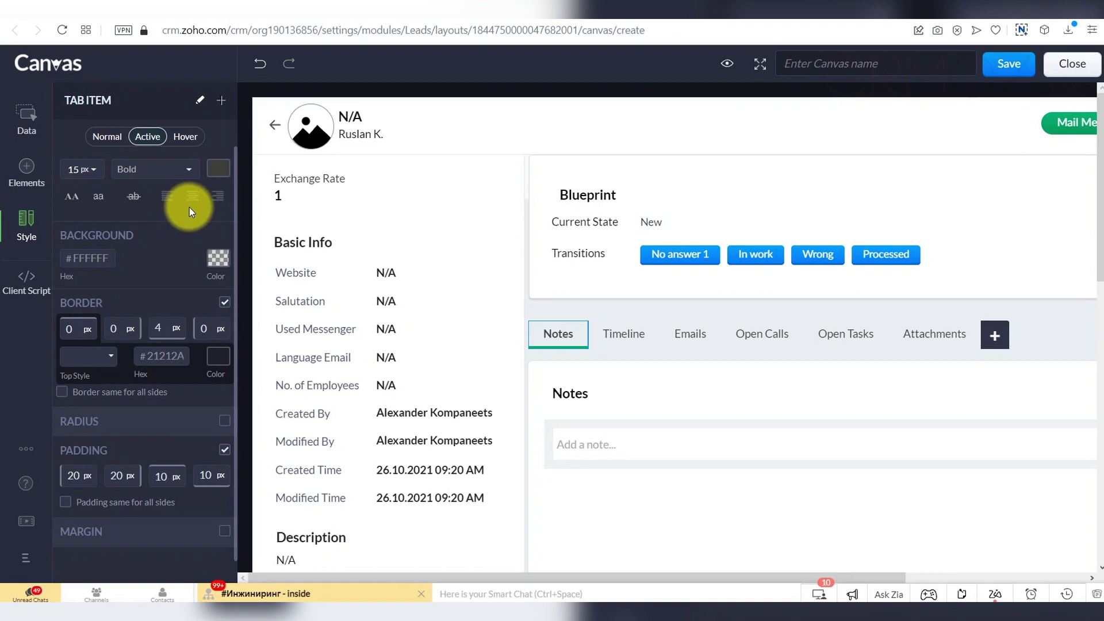
- Show the Elements palette of addable canvas elements in the left sidebar
left_click(16, 185)
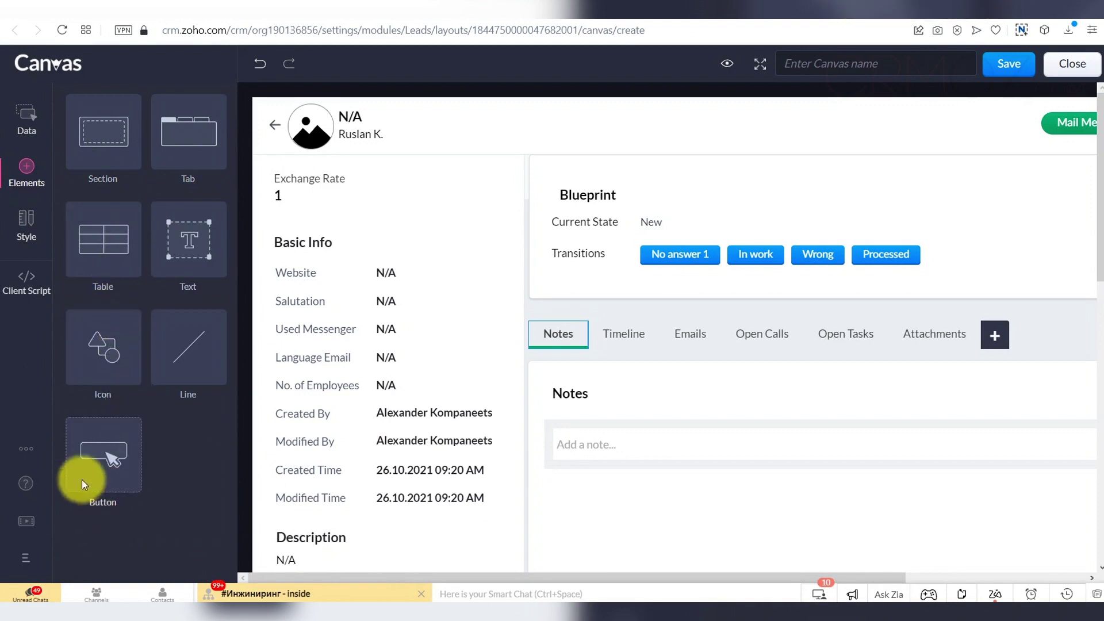
- Place a Line element under the tabs, skip the element ID, and make it 9 px thick
left_click(28, 135)
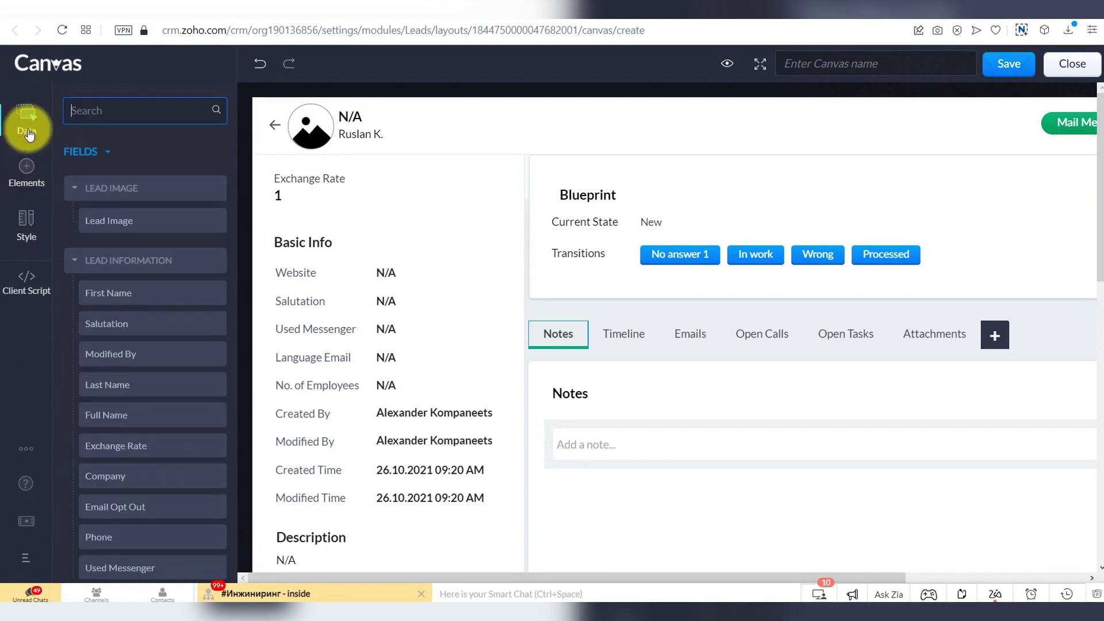
left_click(26, 173)
mouse_move(195, 369)
left_mouse_down()
mouse_move(804, 255)
mouse_move(780, 376)
mouse_move(784, 367)
left_mouse_up()
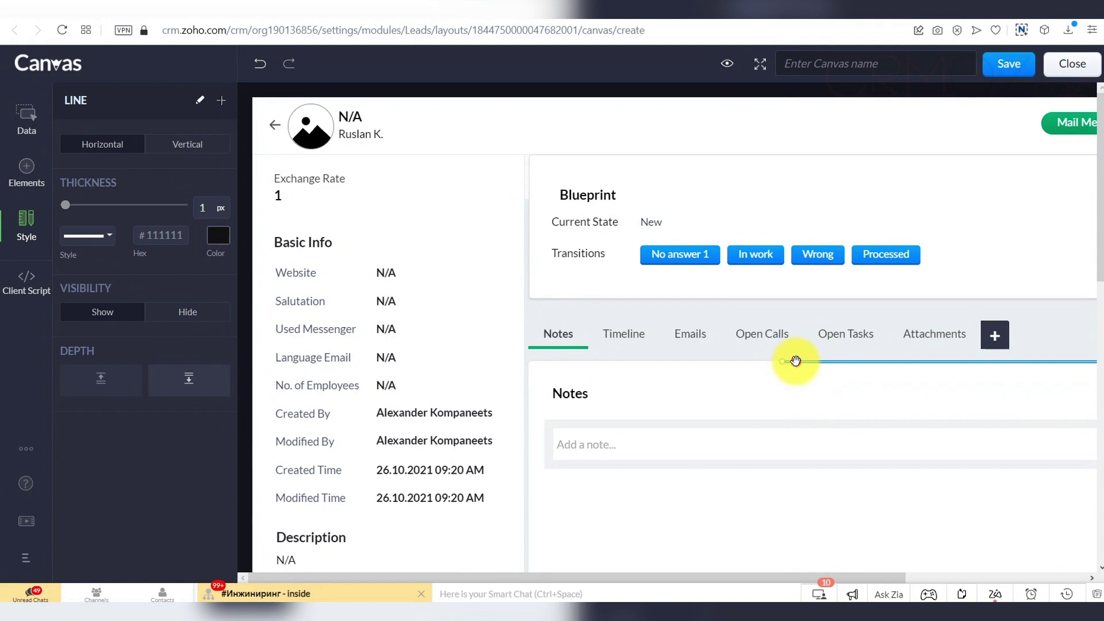
left_click_drag(795, 360, 747, 206)
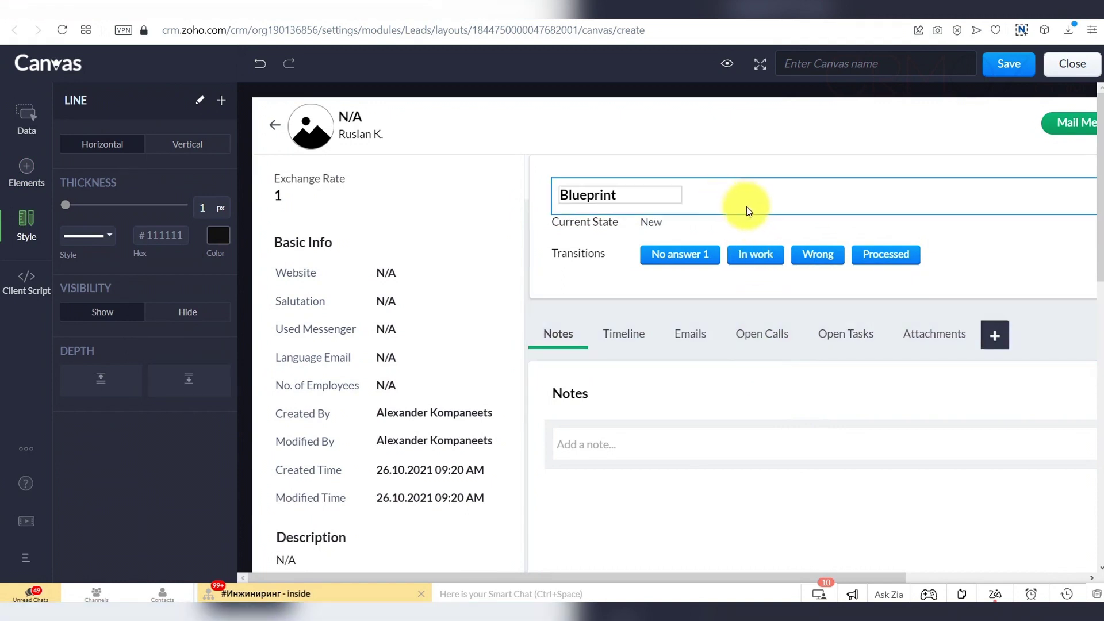
left_click_drag(750, 196, 871, 366)
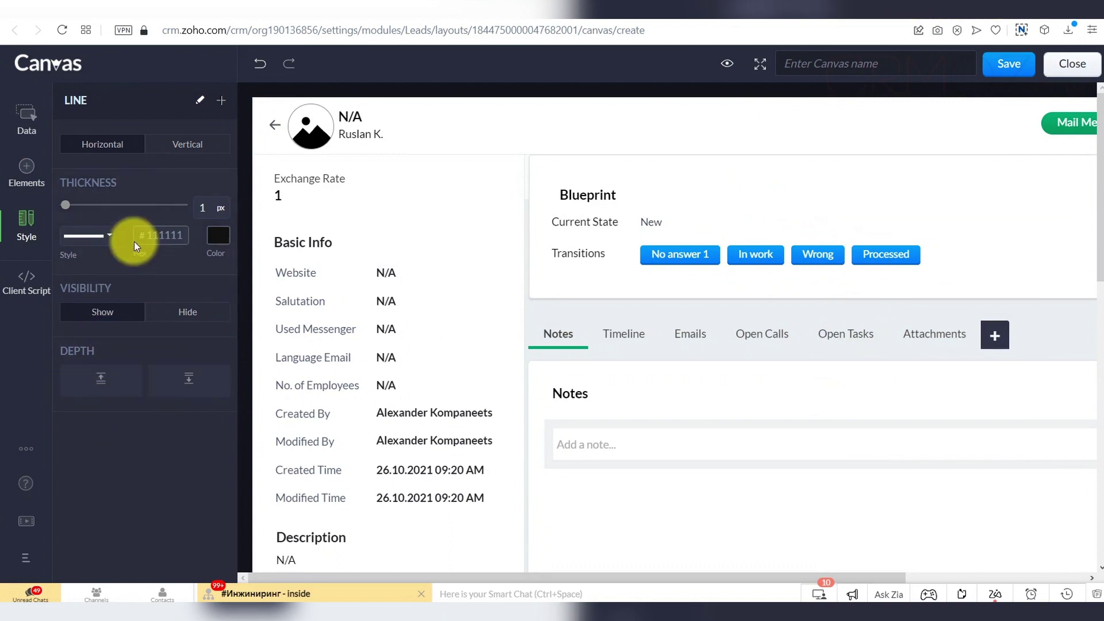
left_click(198, 104)
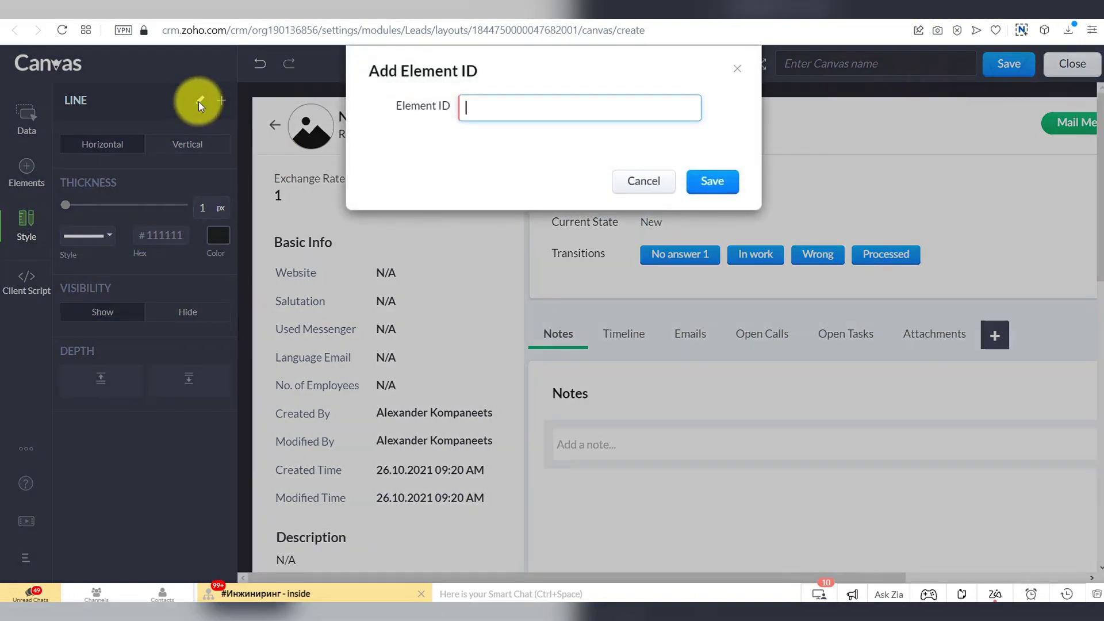
left_click(639, 181)
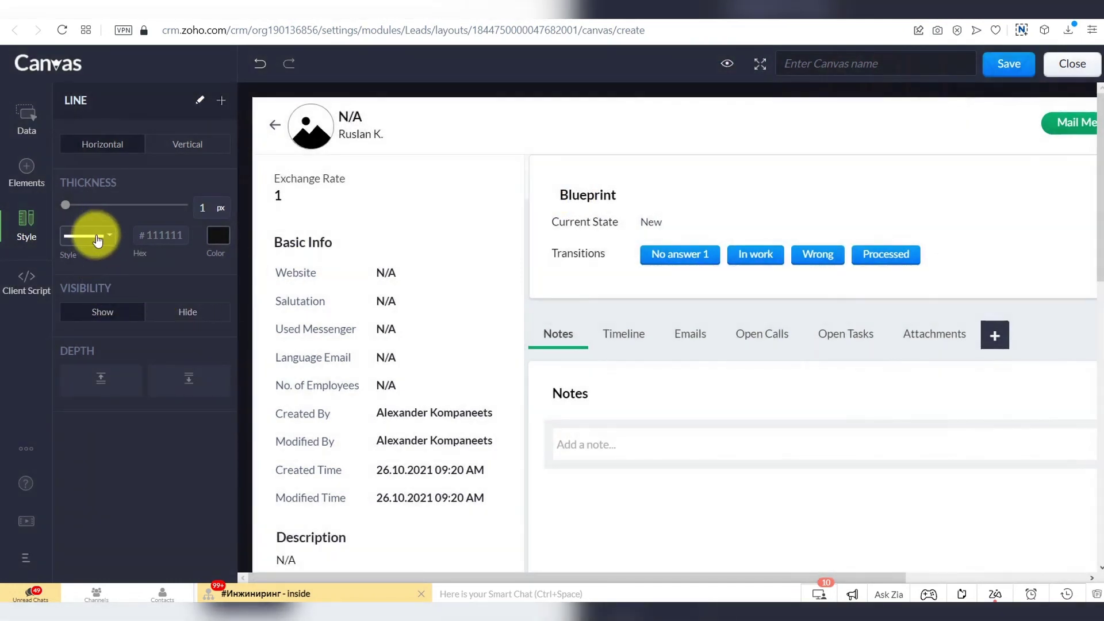
left_click(114, 206)
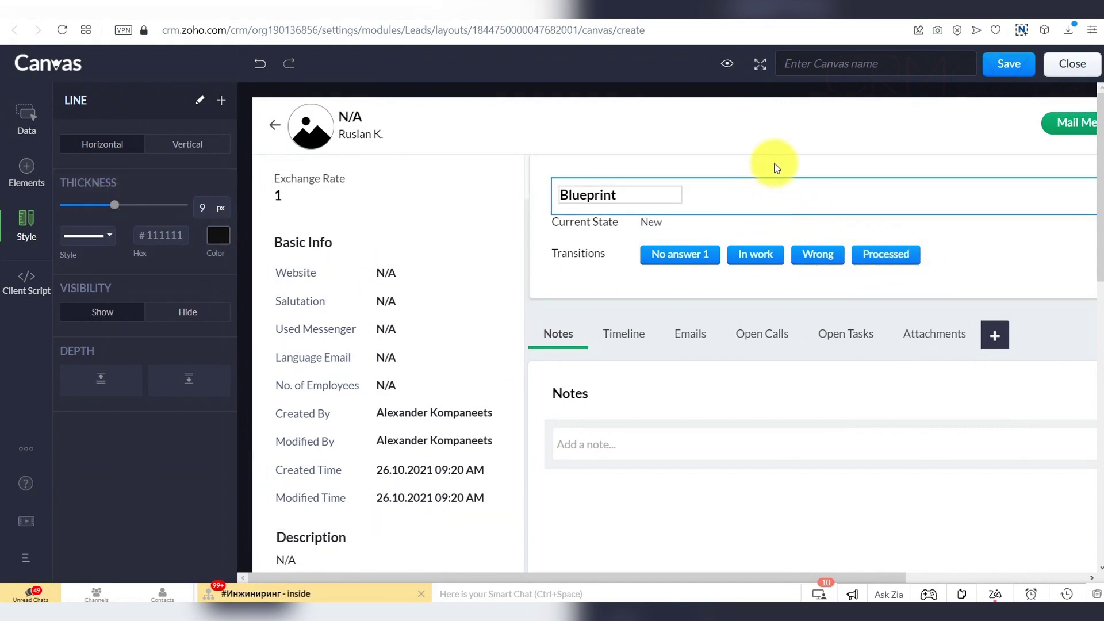
- Move the Blueprint section down below the tab bar
left_click(774, 164)
mouse_move(785, 163)
left_mouse_down()
mouse_move(769, 199)
mouse_move(814, 211)
left_mouse_up()
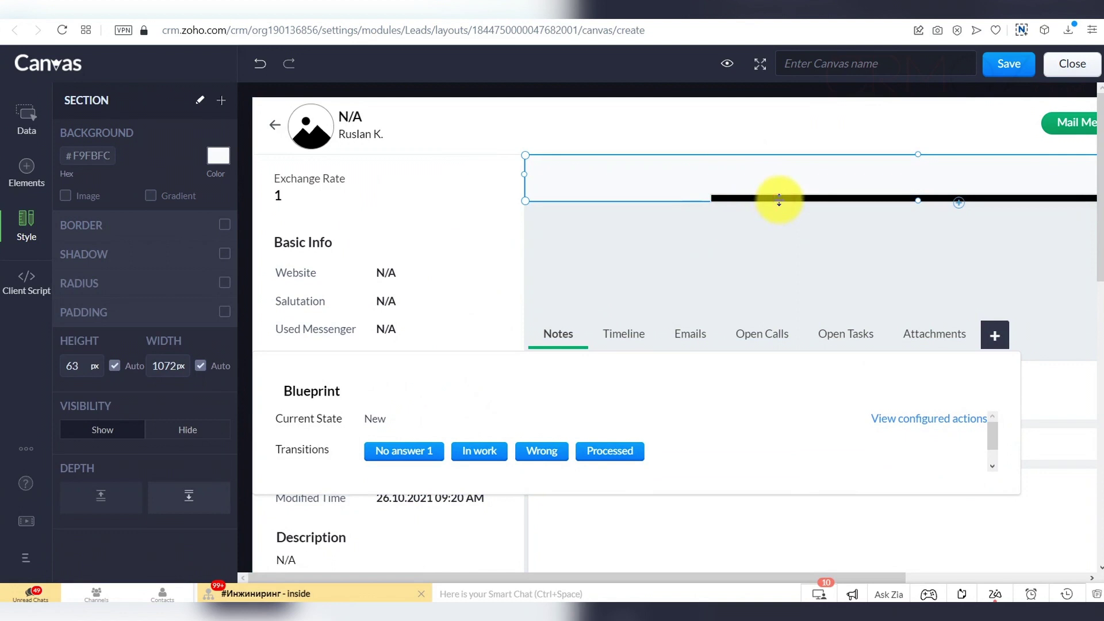
left_click(817, 246)
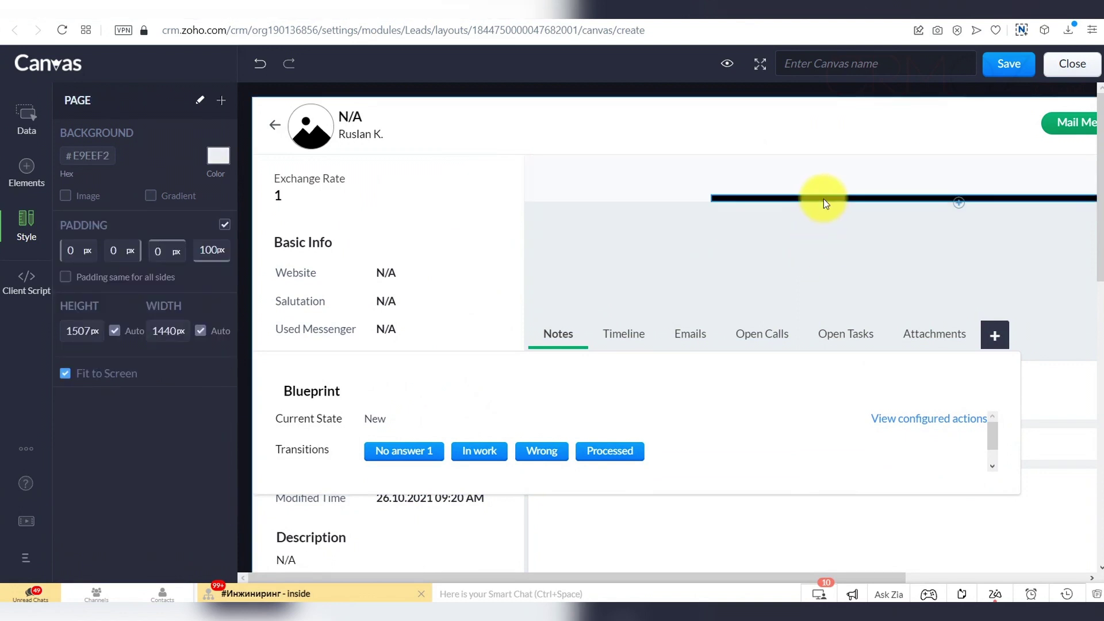
- Reposition and stretch the trial line leftward, then delete it from the canvas
left_click(824, 197)
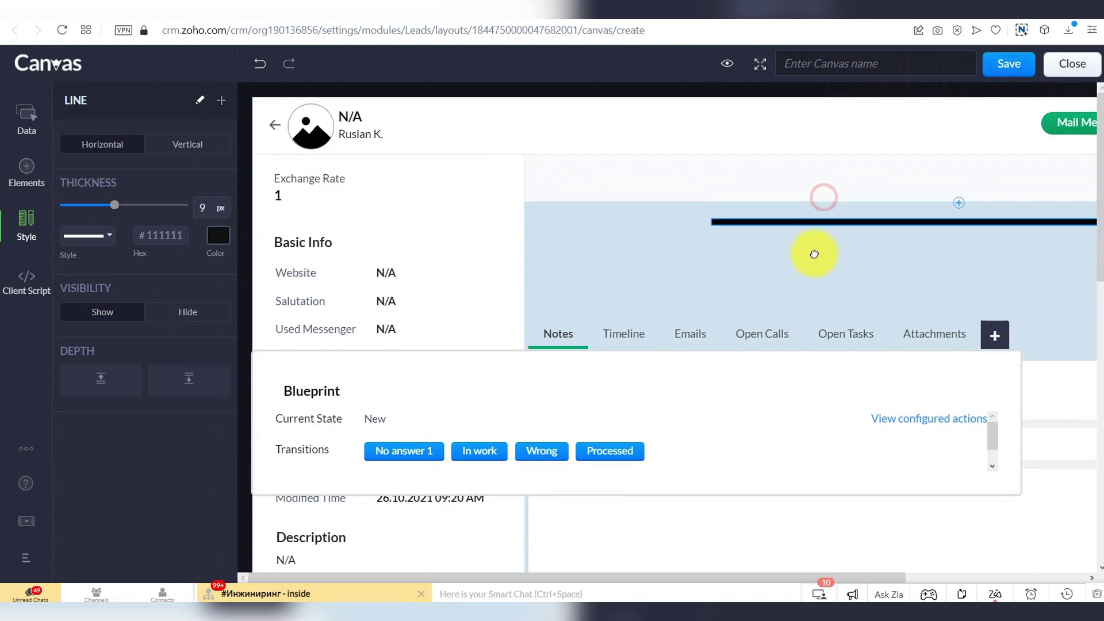
left_click_drag(813, 254, 726, 272)
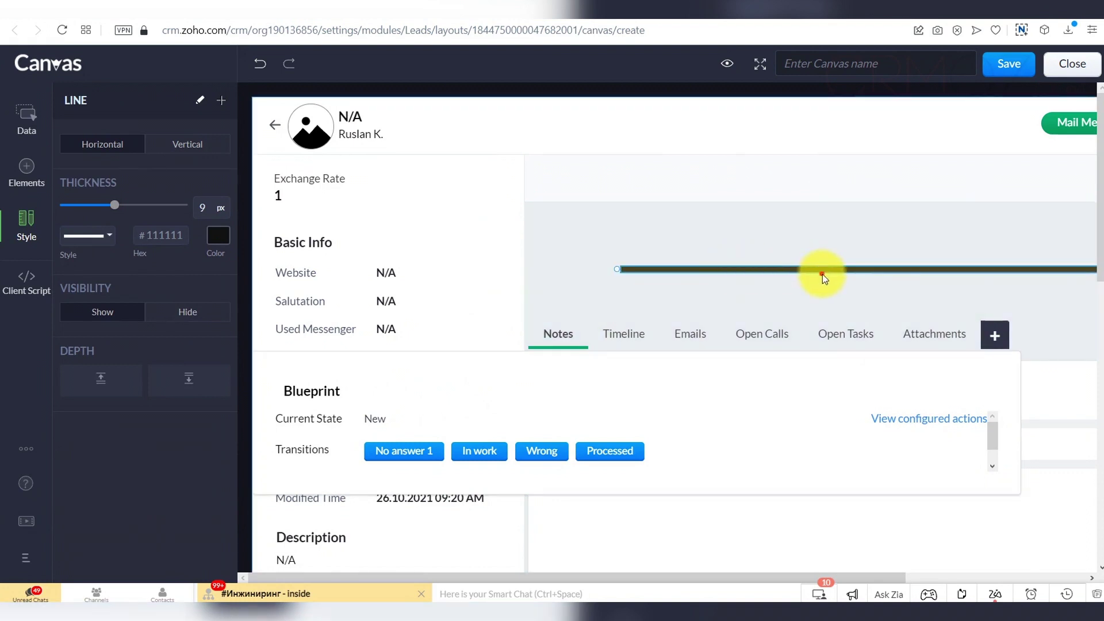
left_click(643, 269)
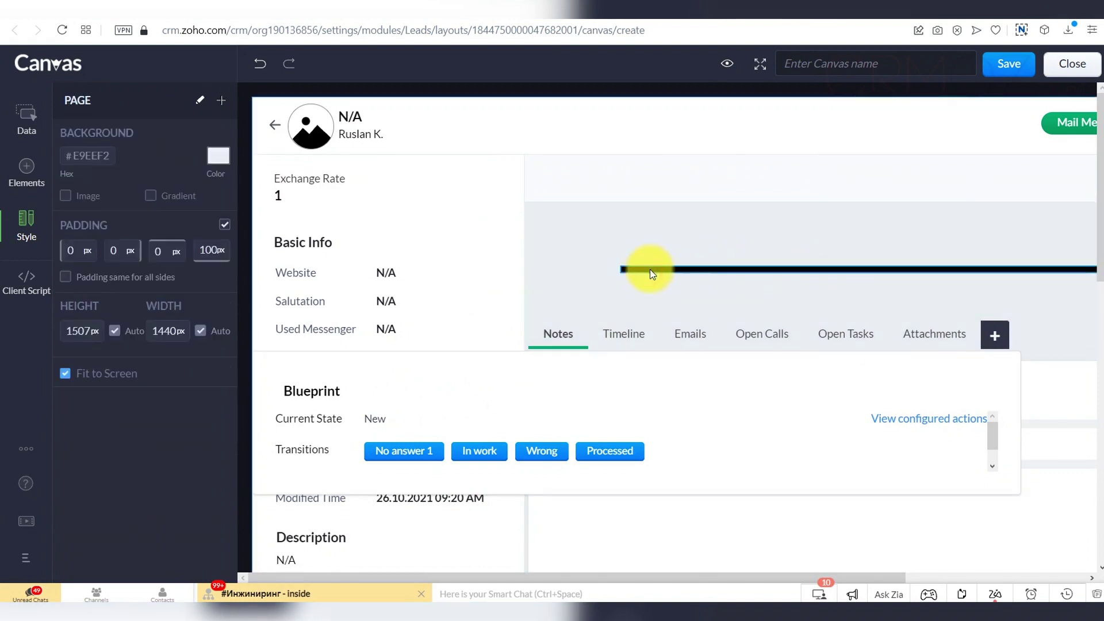
left_click(658, 268)
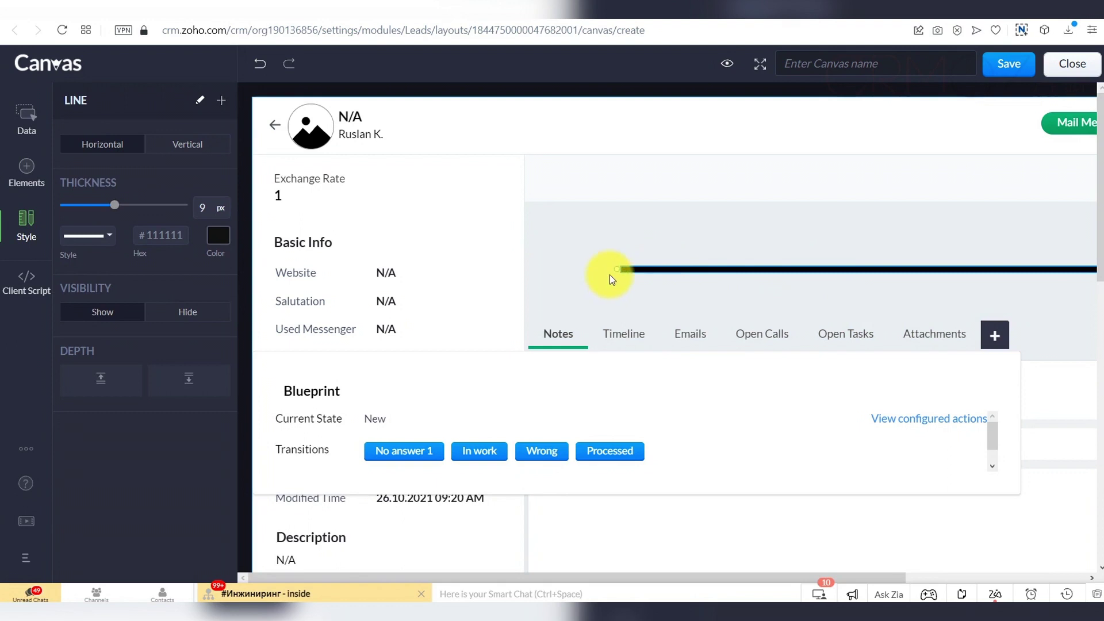
left_click_drag(616, 271, 563, 285)
left_click(576, 292)
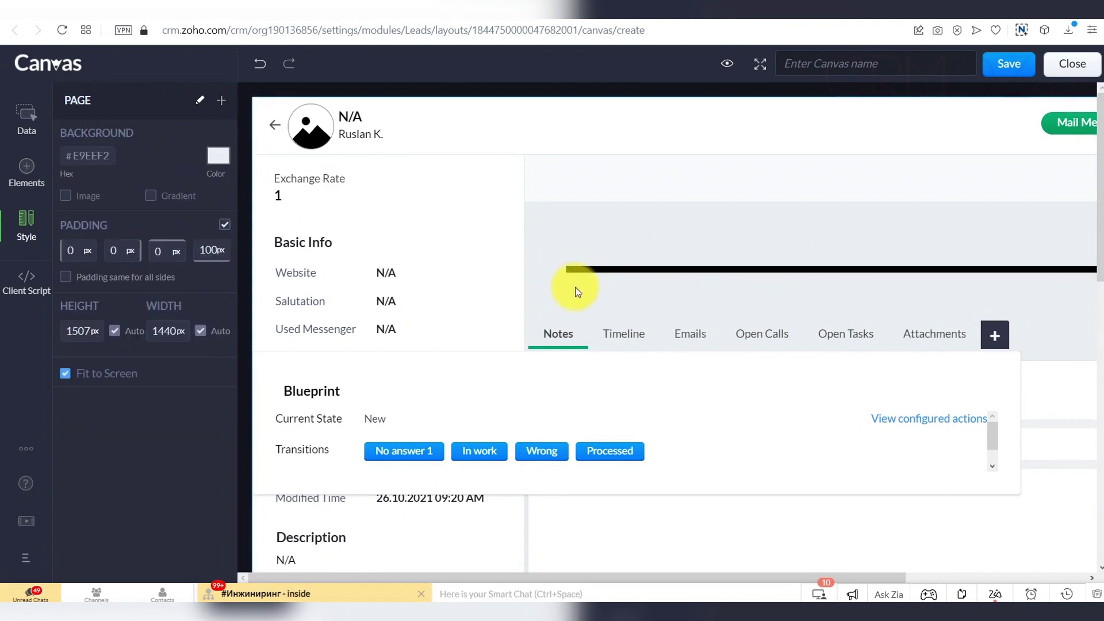
left_click(708, 267)
key("Delete")
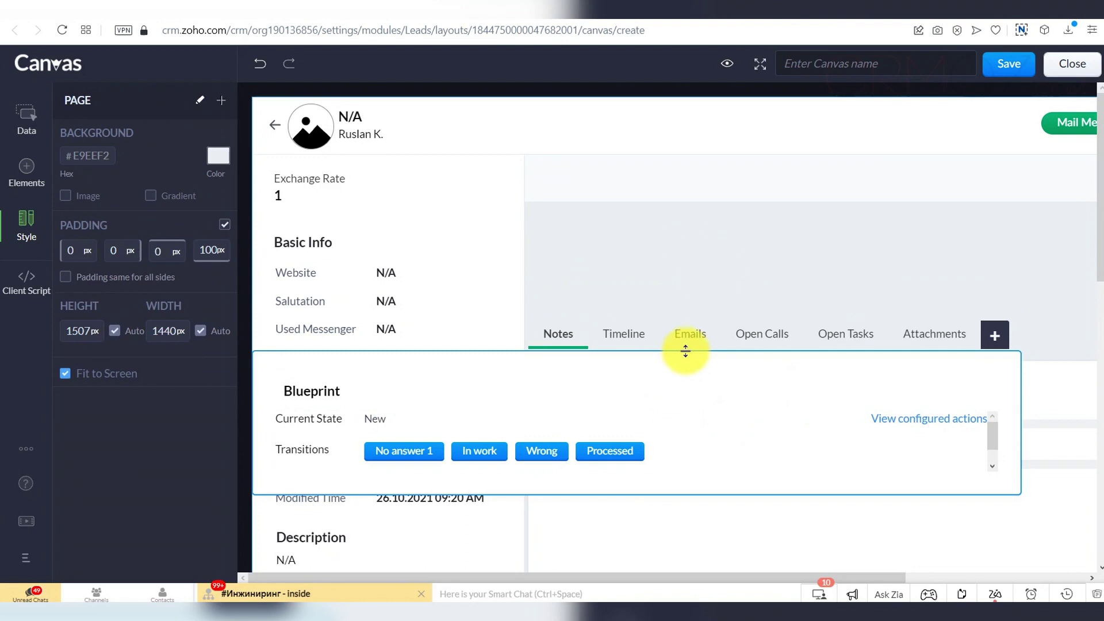
- Move the Blueprint section back above the tabs and select its title
left_click_drag(684, 362, 974, 177)
left_click(584, 195)
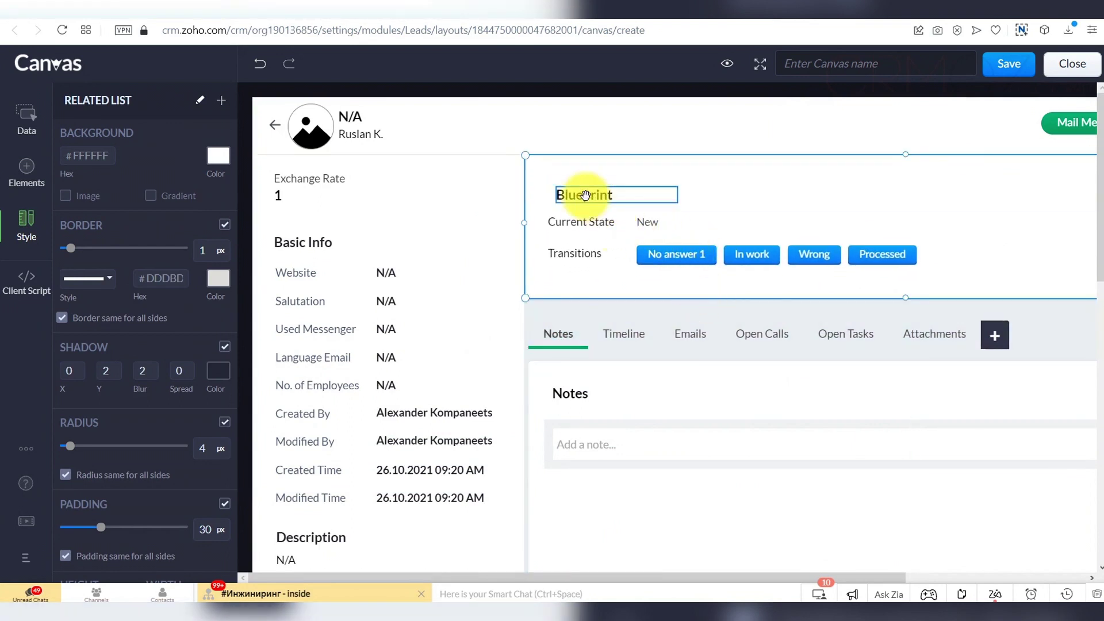
left_click(573, 218)
left_click(583, 197)
- Toggle 'Border same for all sides' off and back on, keeping one 1 px black border
left_click(63, 315)
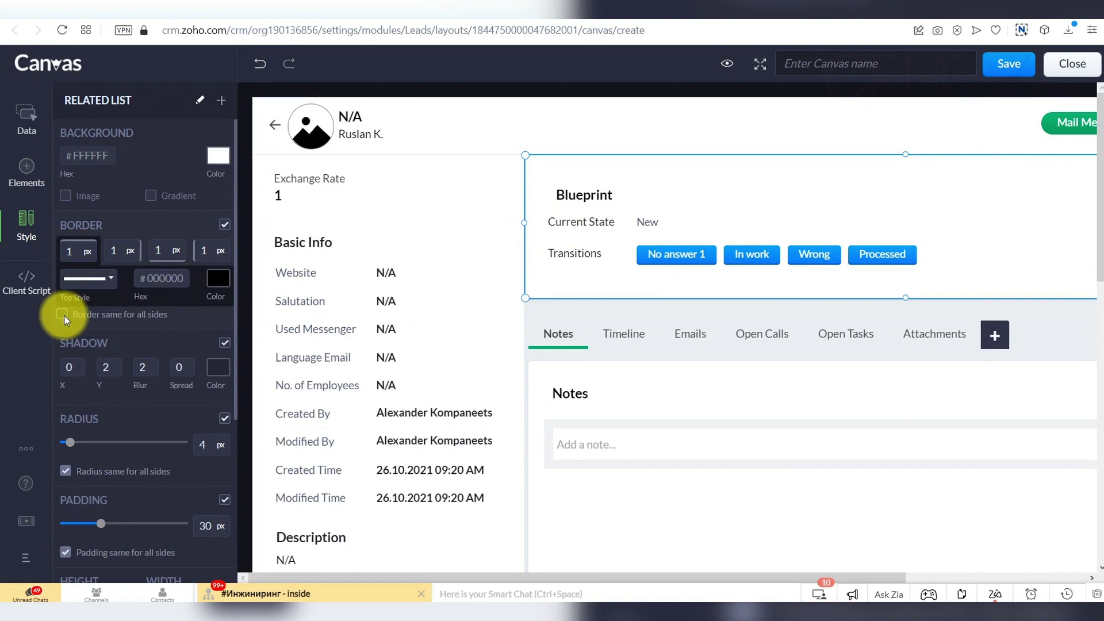
left_click(61, 315)
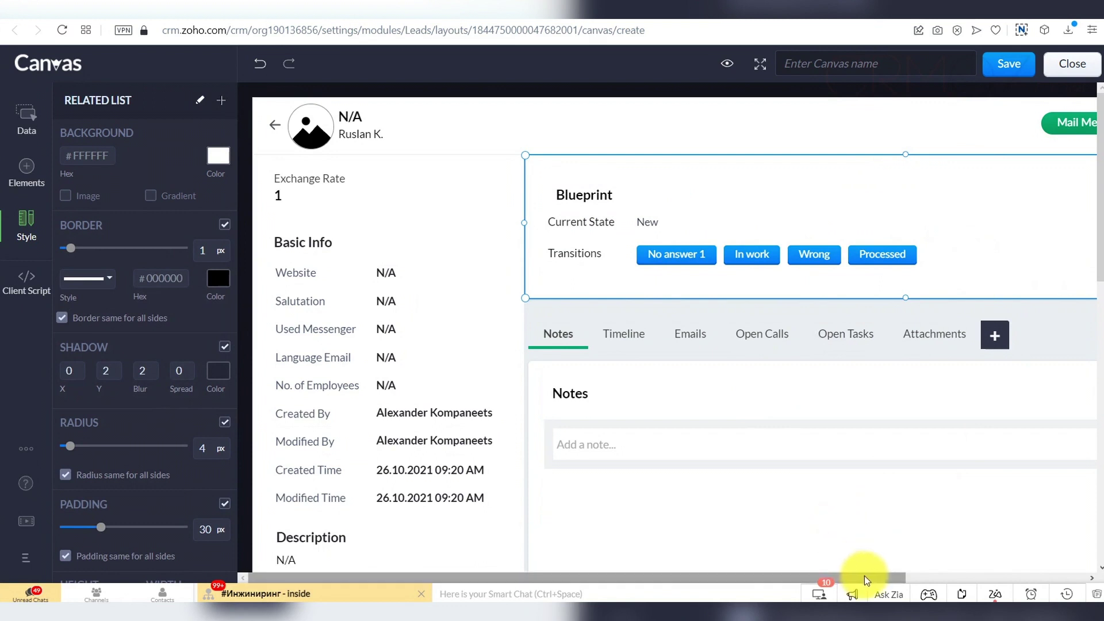
mouse_move(864, 576)
left_mouse_down()
mouse_move(1062, 576)
mouse_move(1045, 577)
left_mouse_up()
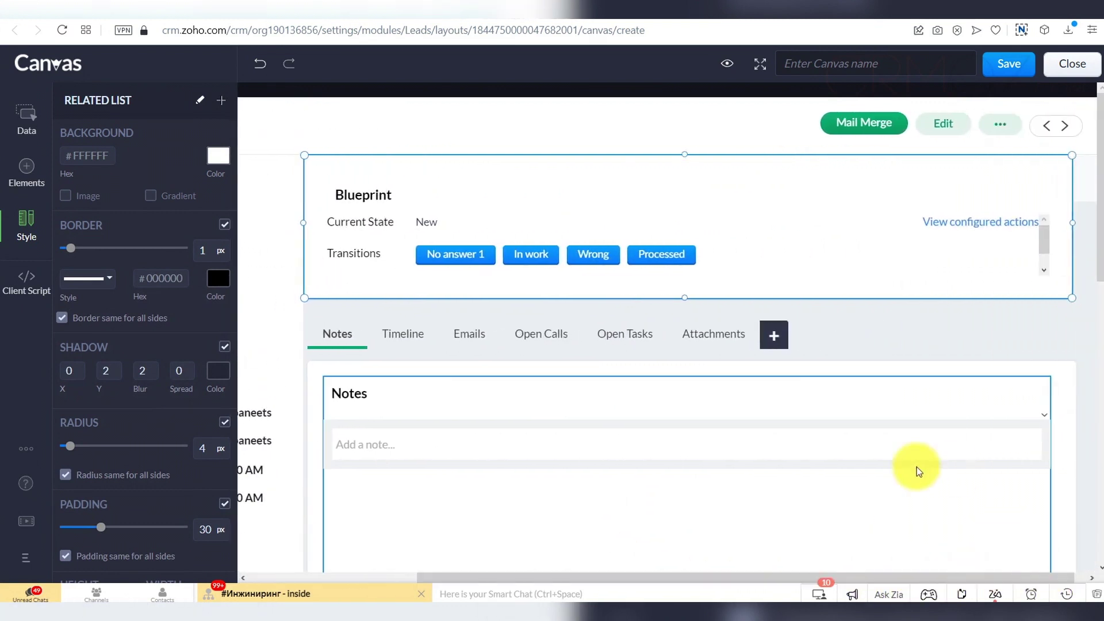
- Make the Blueprint block taller, then bring up the Mail Merge header section's options menu
left_click_drag(686, 298, 689, 319)
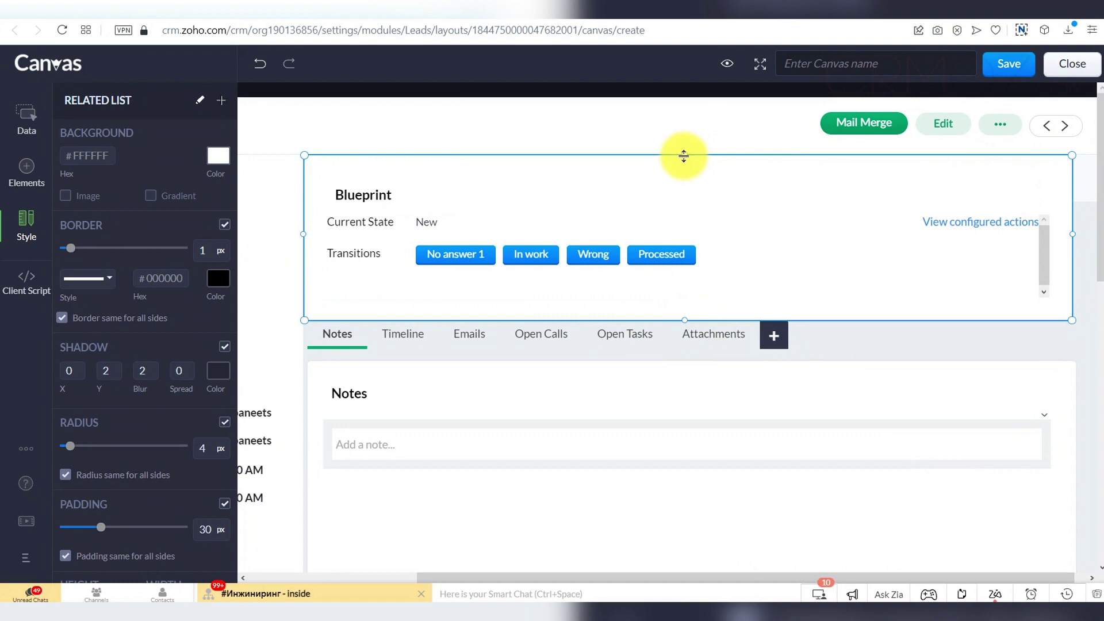
mouse_move(684, 154)
left_mouse_down()
mouse_move(681, 122)
mouse_move(678, 130)
left_mouse_up()
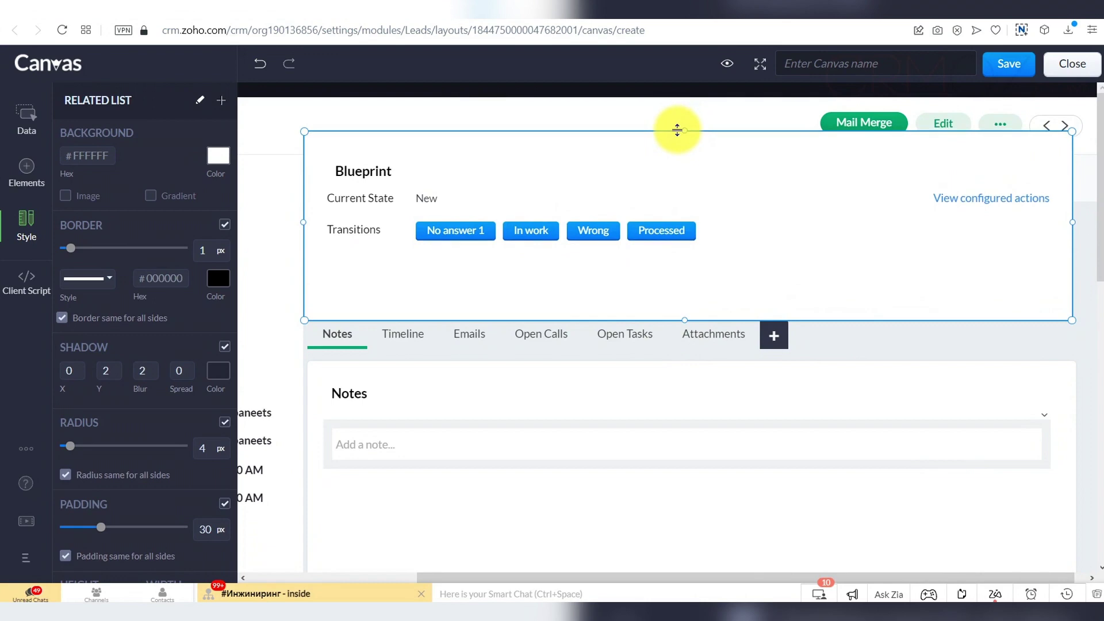
left_click(806, 117)
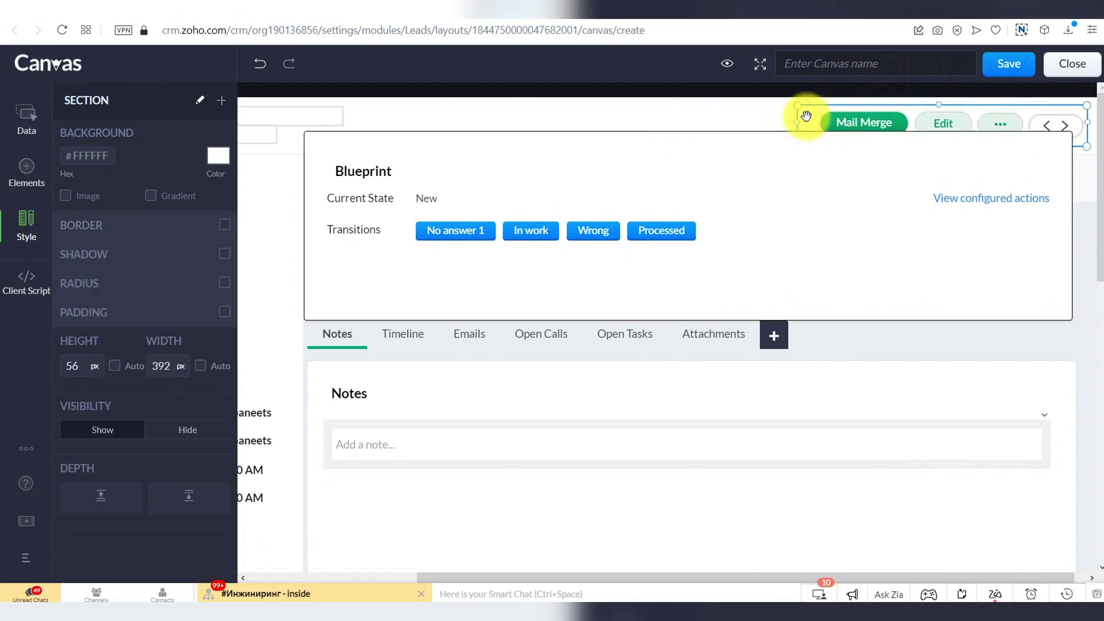
right_click(807, 117)
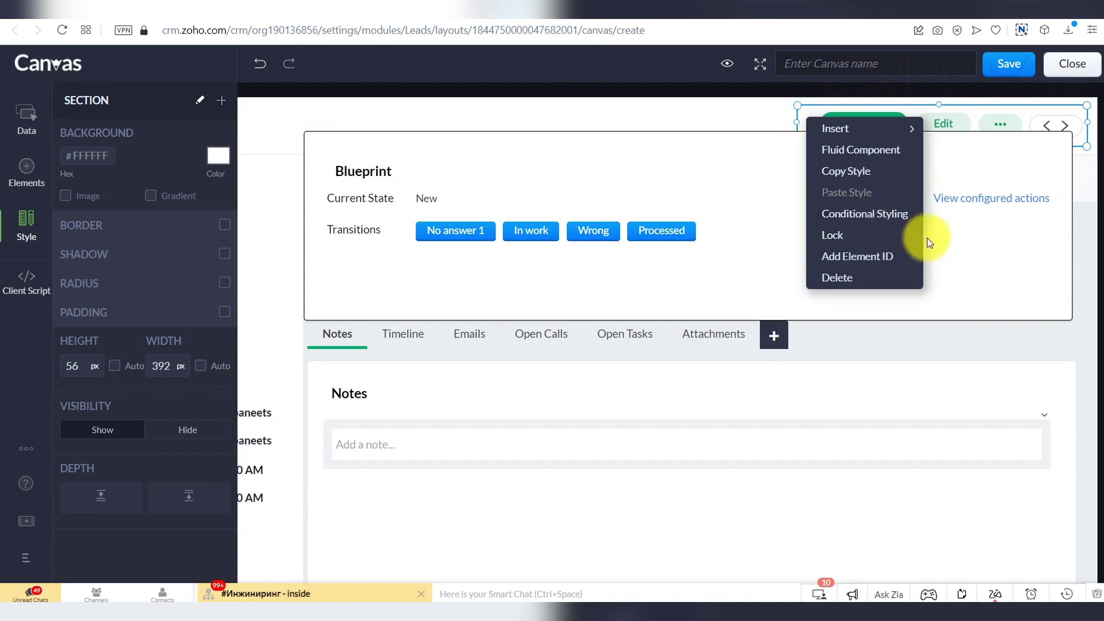
- Dismiss the options menu and nudge the Mail Merge button group upward
left_click(803, 112)
left_click(807, 117)
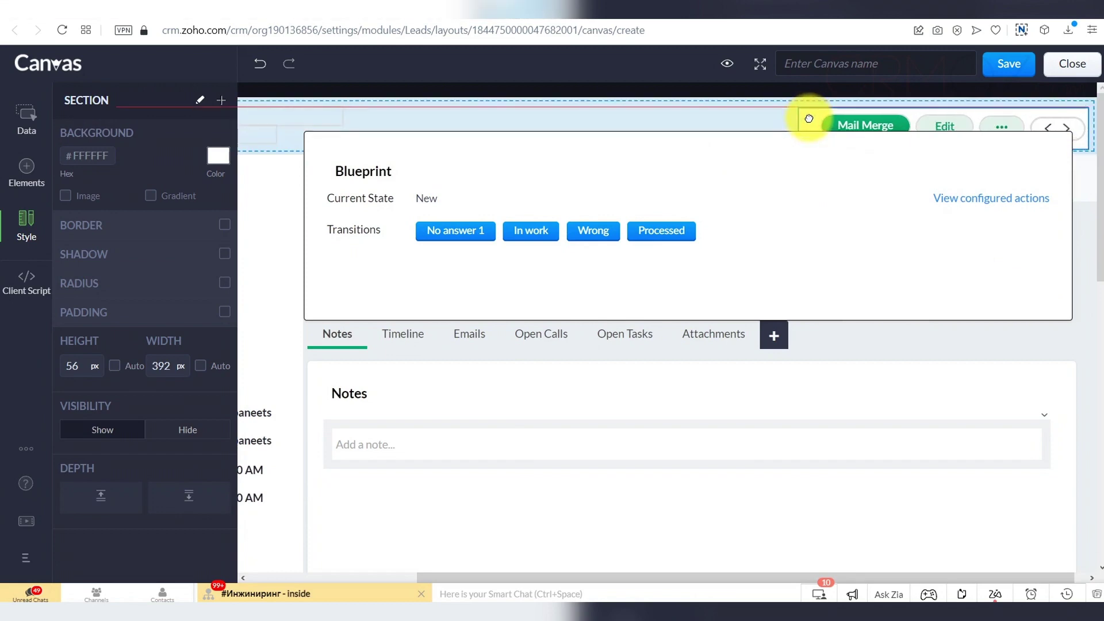
left_click_drag(809, 118, 804, 115)
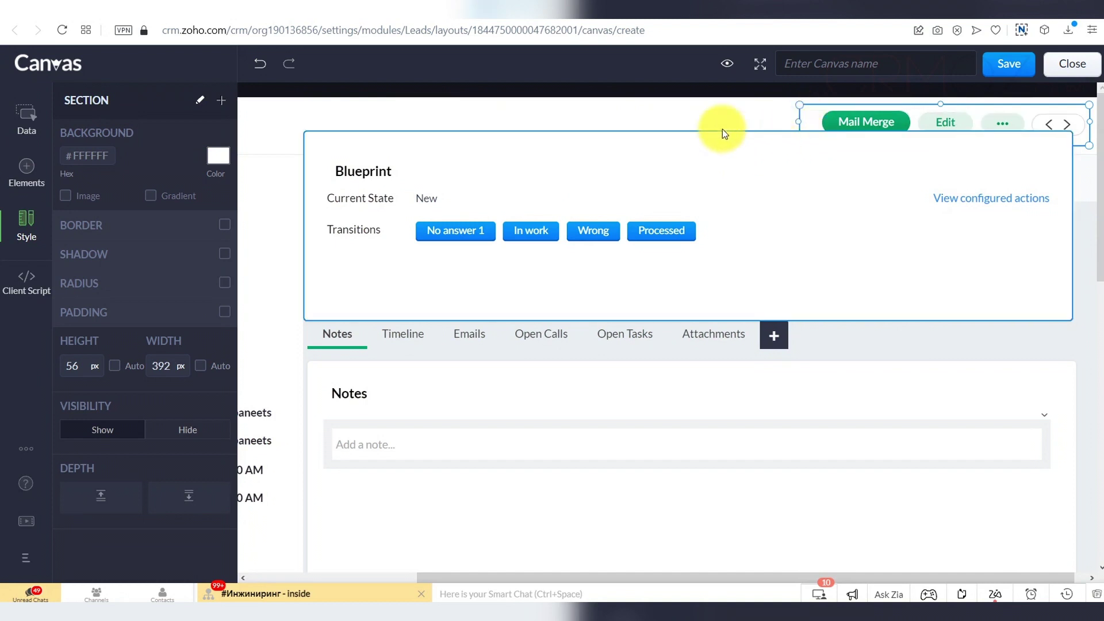
- Move the Blueprint block slightly down below the header and make it a bit shorter
mouse_move(723, 131)
left_mouse_down()
mouse_move(738, 154)
mouse_move(728, 145)
left_mouse_up()
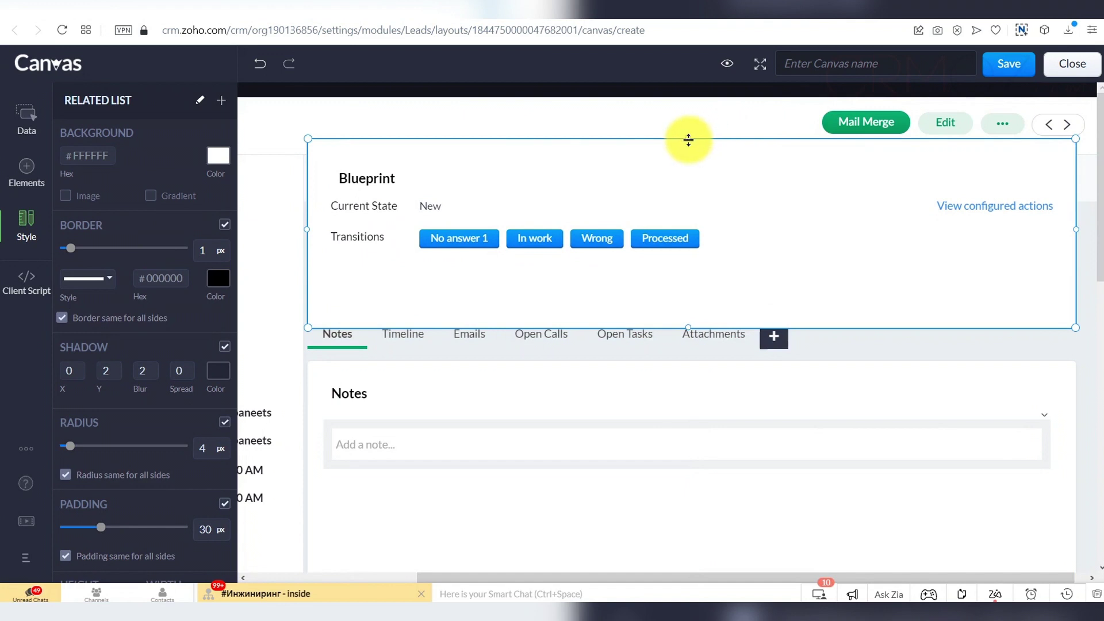
left_click(688, 140)
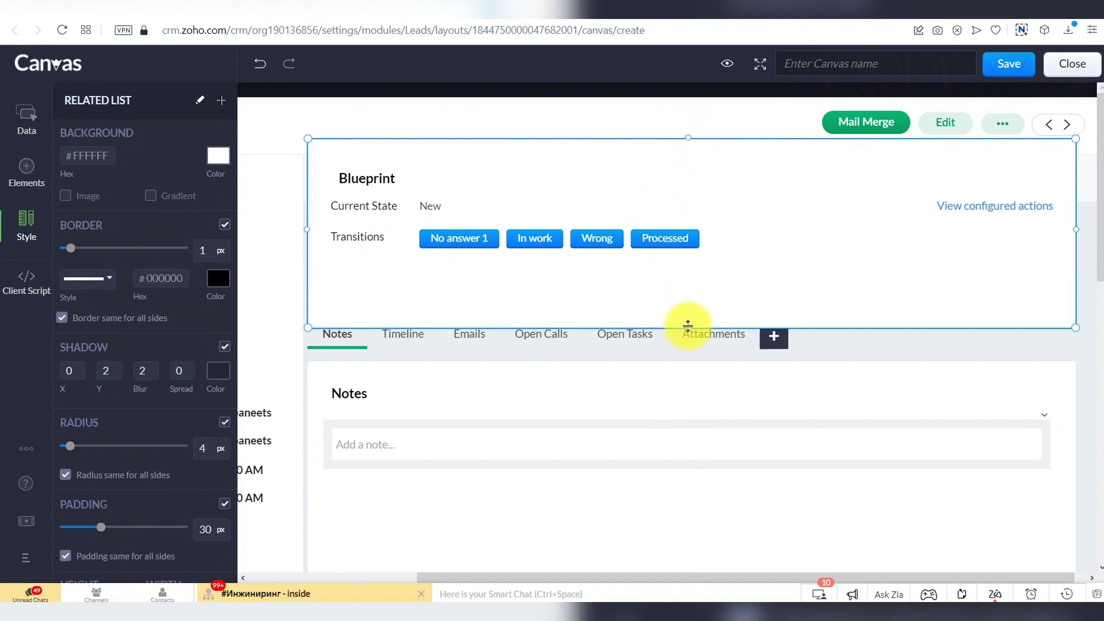
left_click_drag(689, 330, 691, 323)
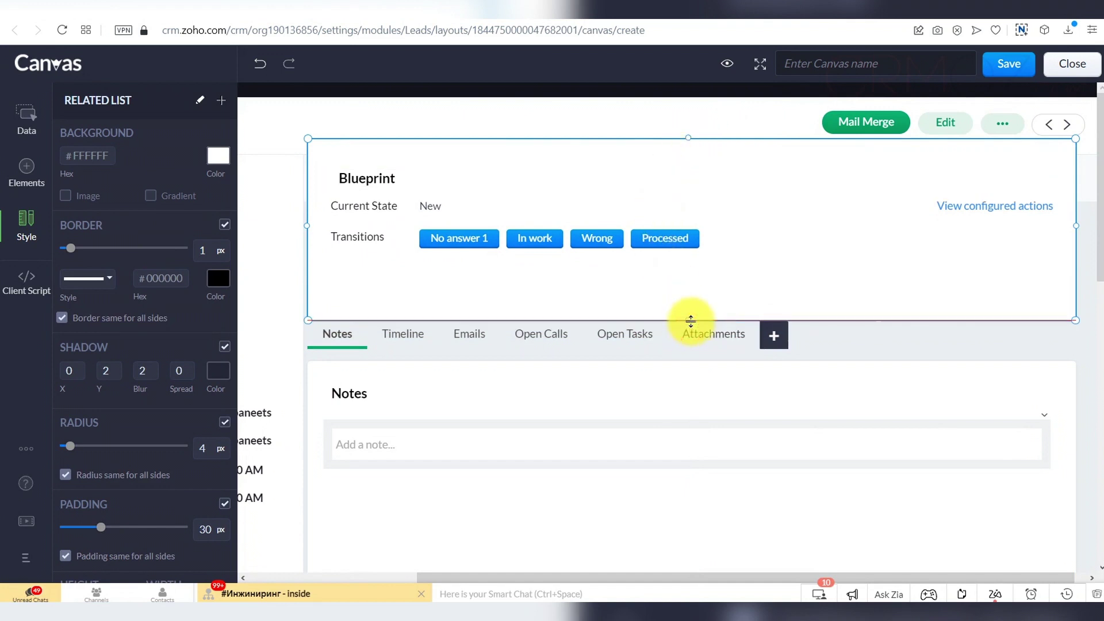
- Name the canvas 'Test for leads', save it and close the editor
left_click(1018, 72)
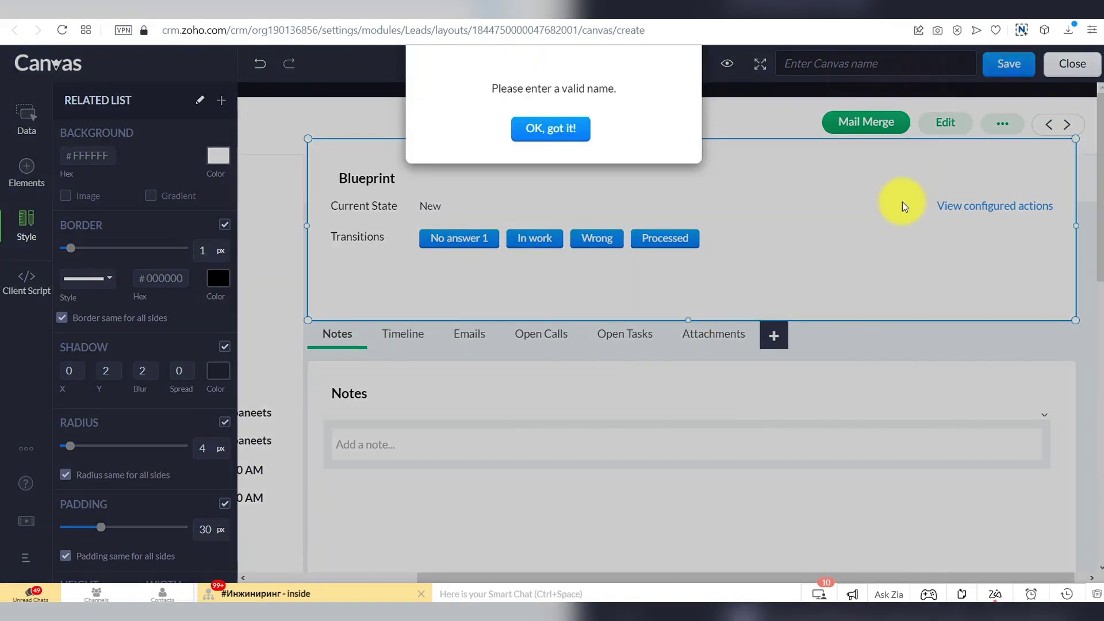
left_click(551, 128)
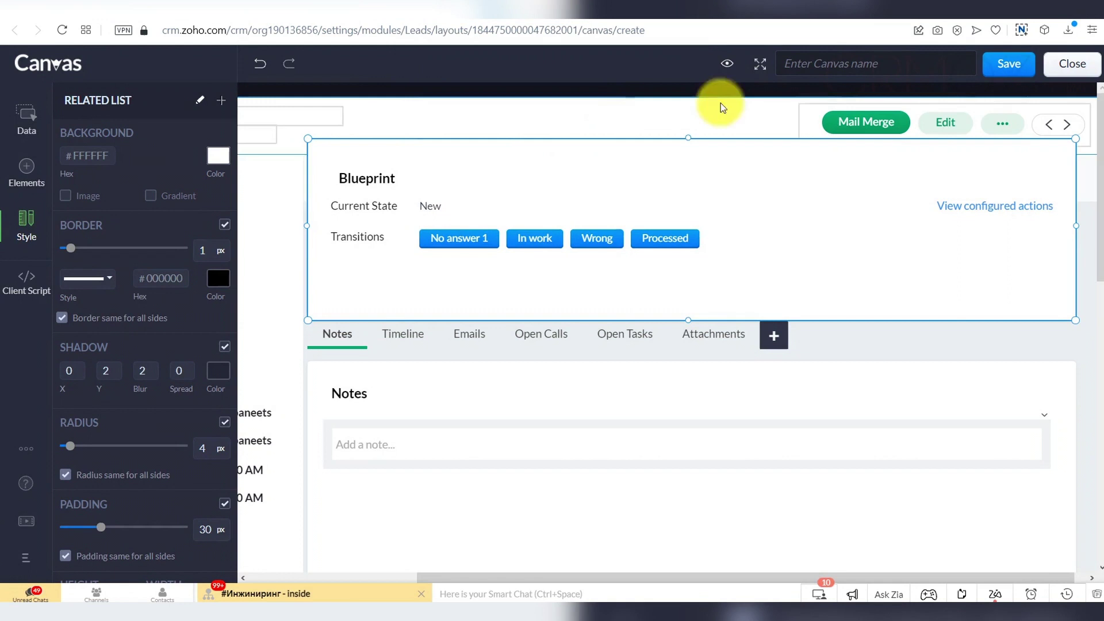
left_click(821, 65)
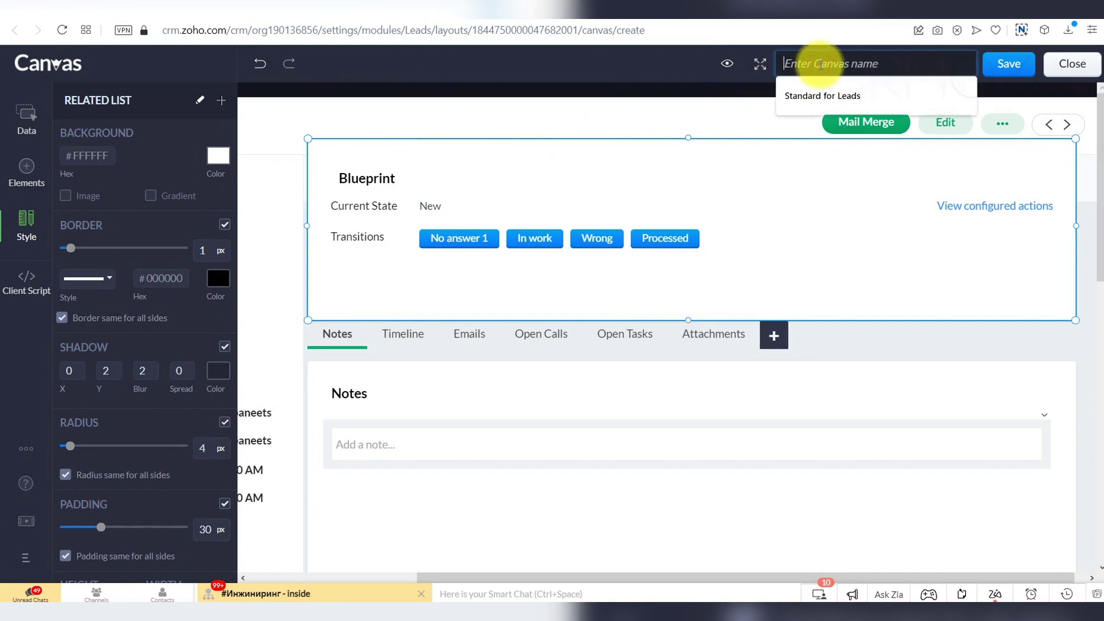
type("Test for leads")
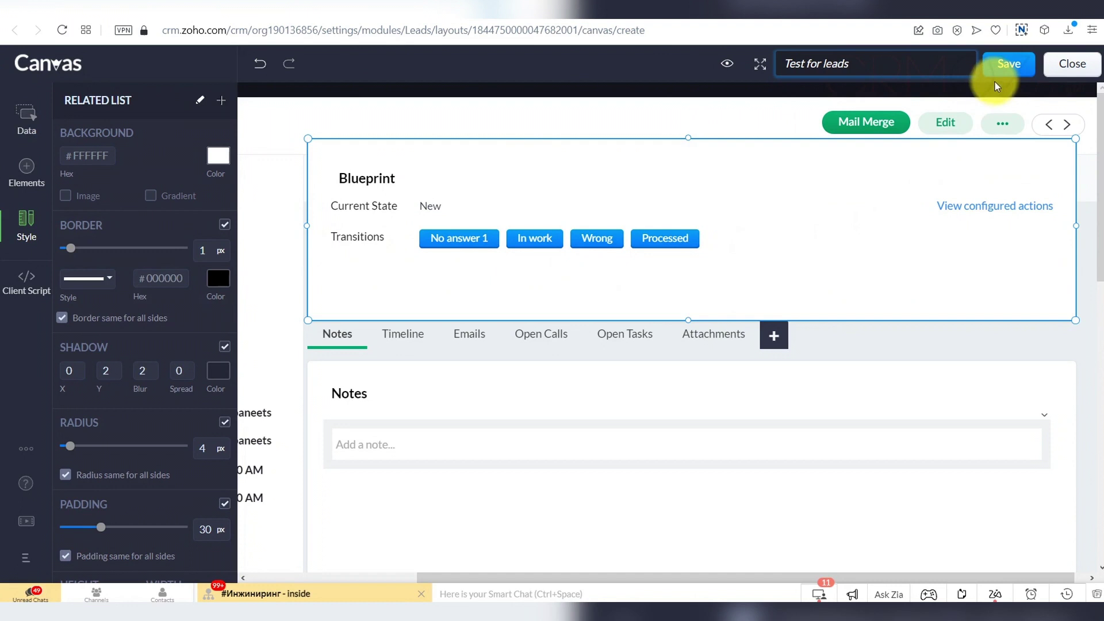
left_click(1011, 73)
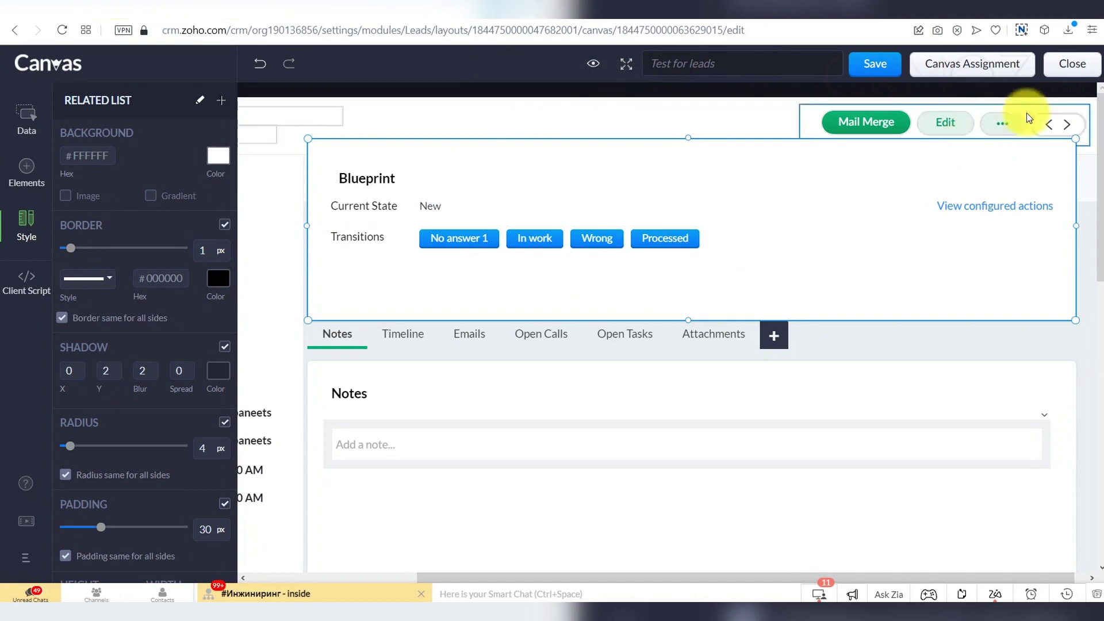
left_click(1067, 65)
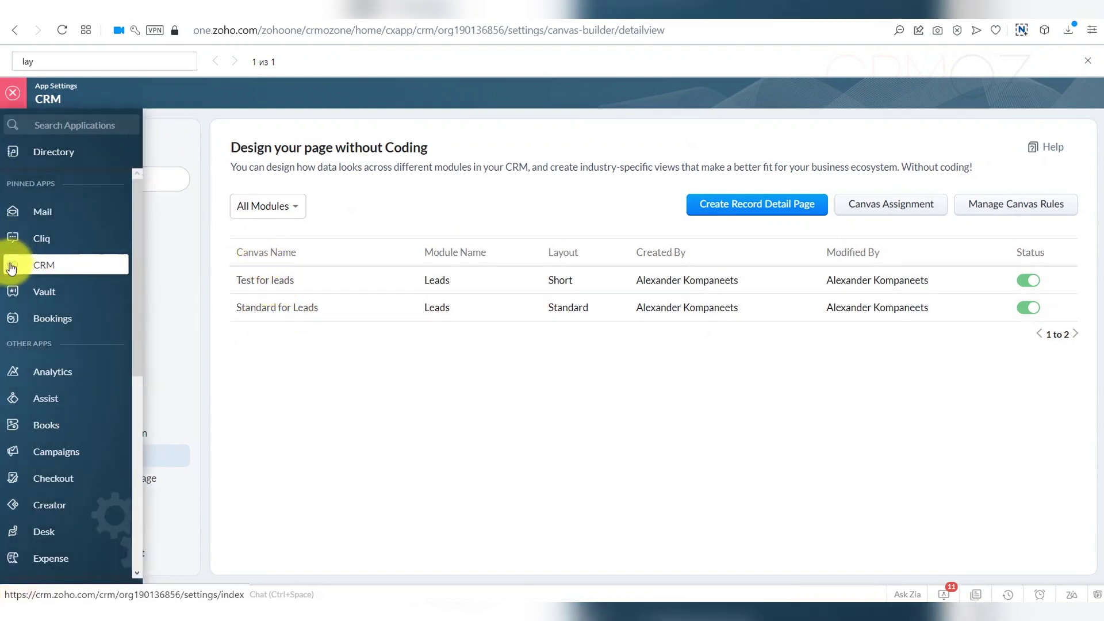
- Return to the CRM app and view the first lead's record in the Leads list
left_click(13, 270)
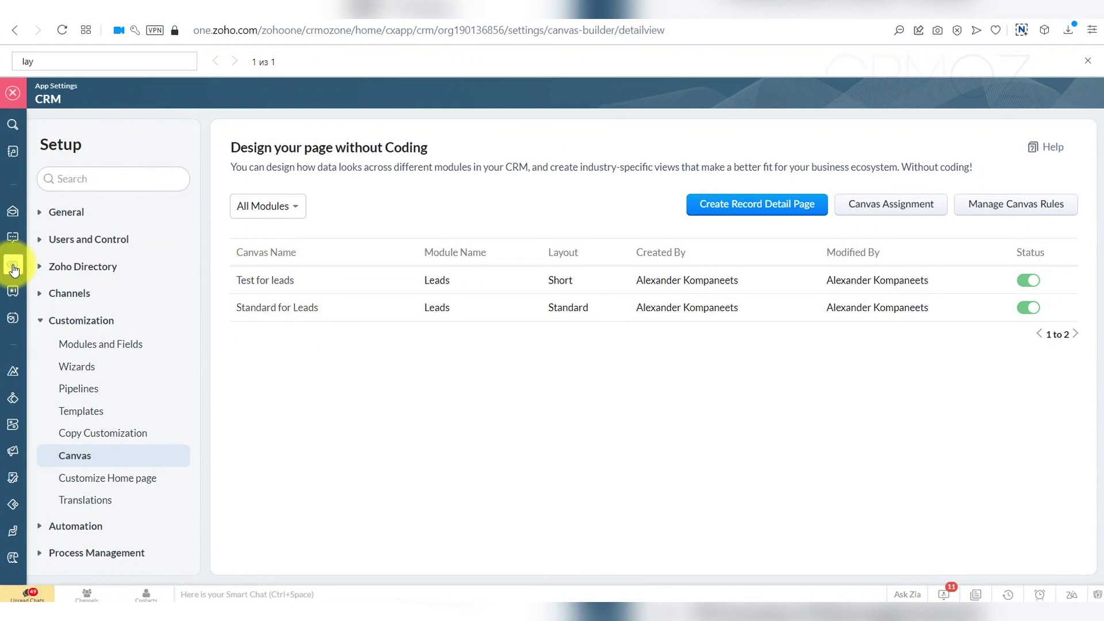
left_click(1089, 63)
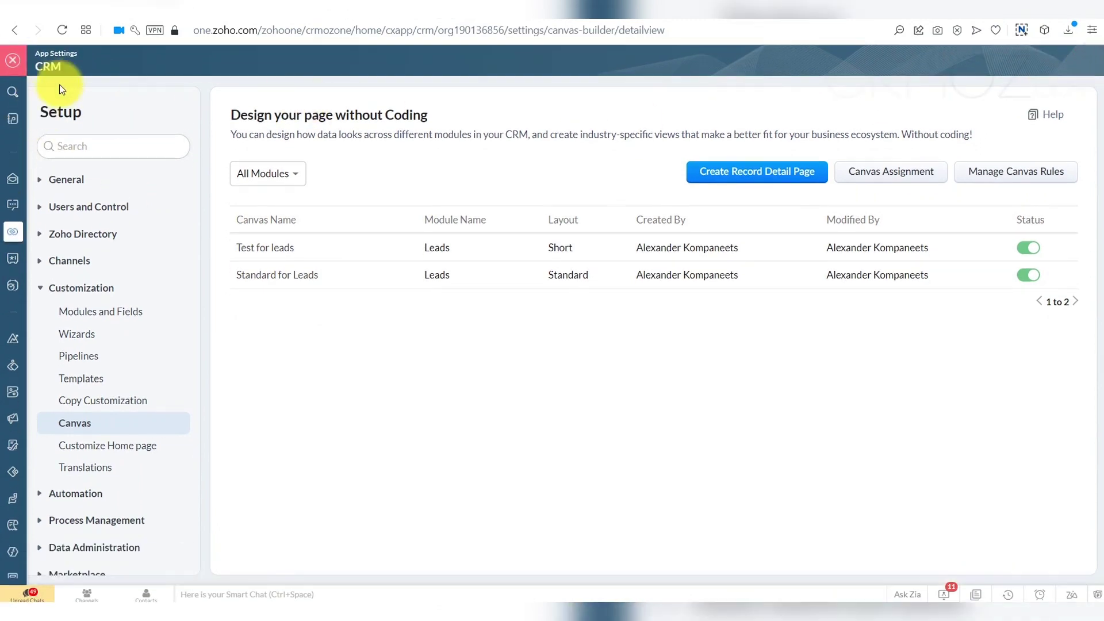
left_click(17, 64)
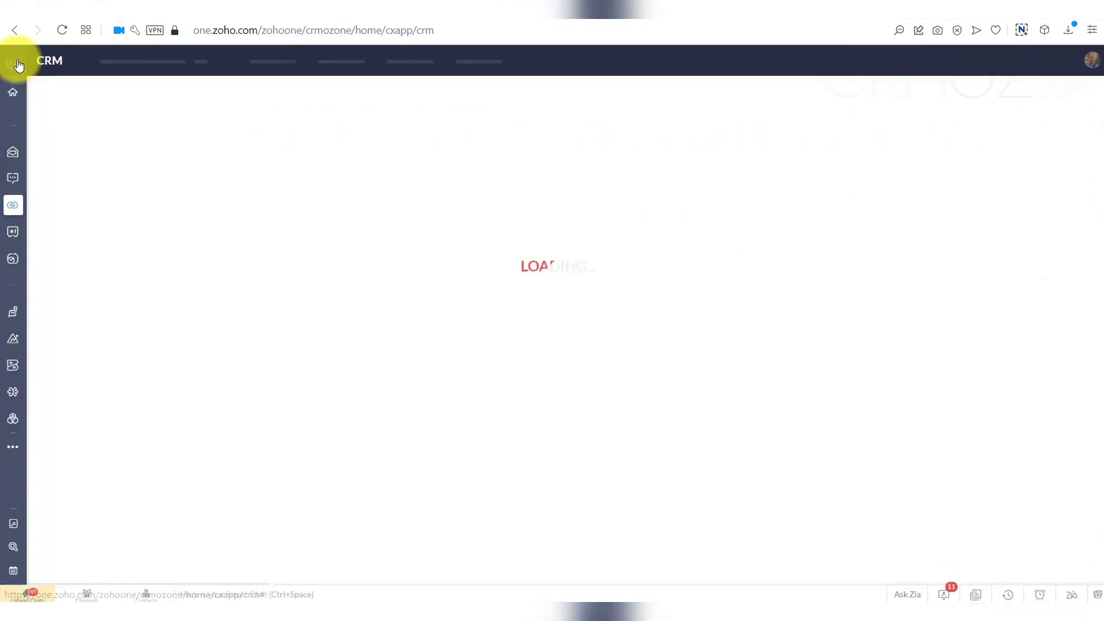
left_click(199, 62)
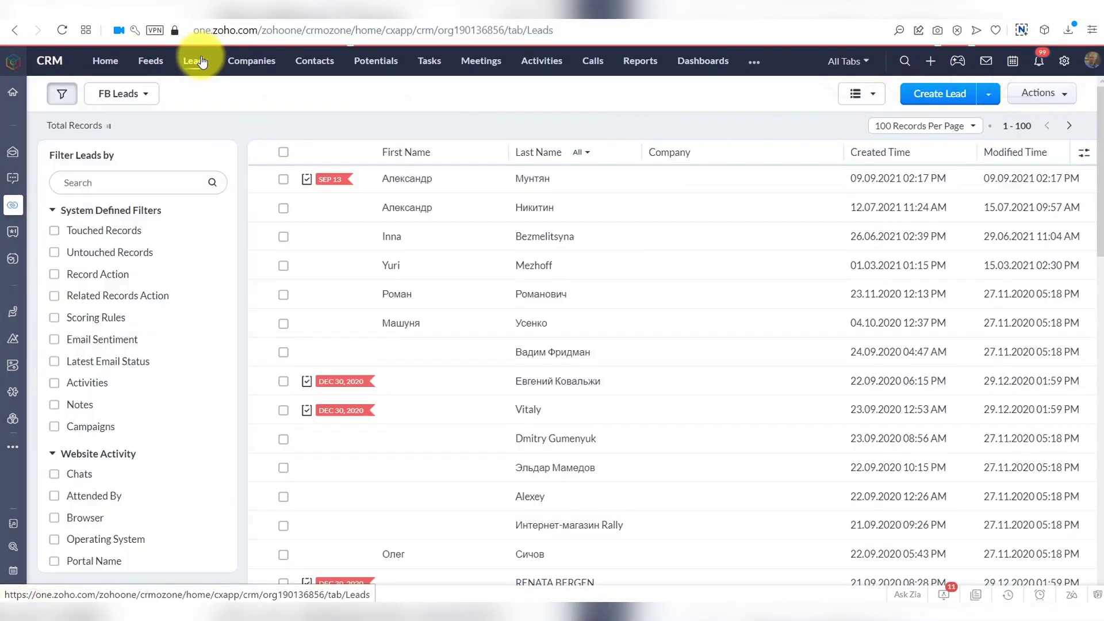
left_click(541, 181)
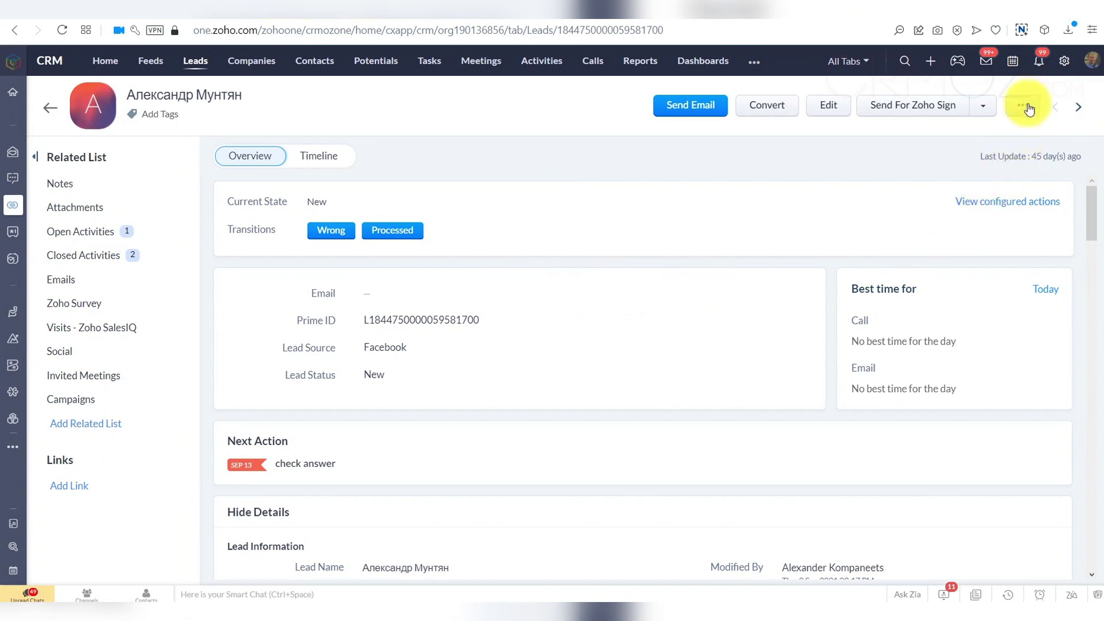
scroll(752, 317, "down", 5)
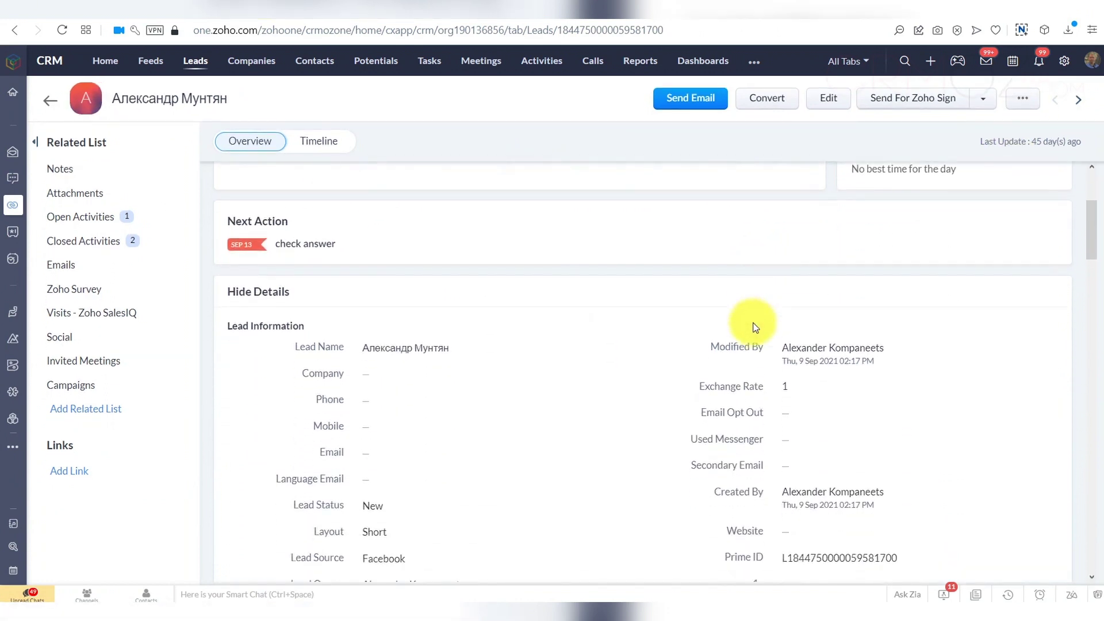
scroll(754, 327, "up", 5)
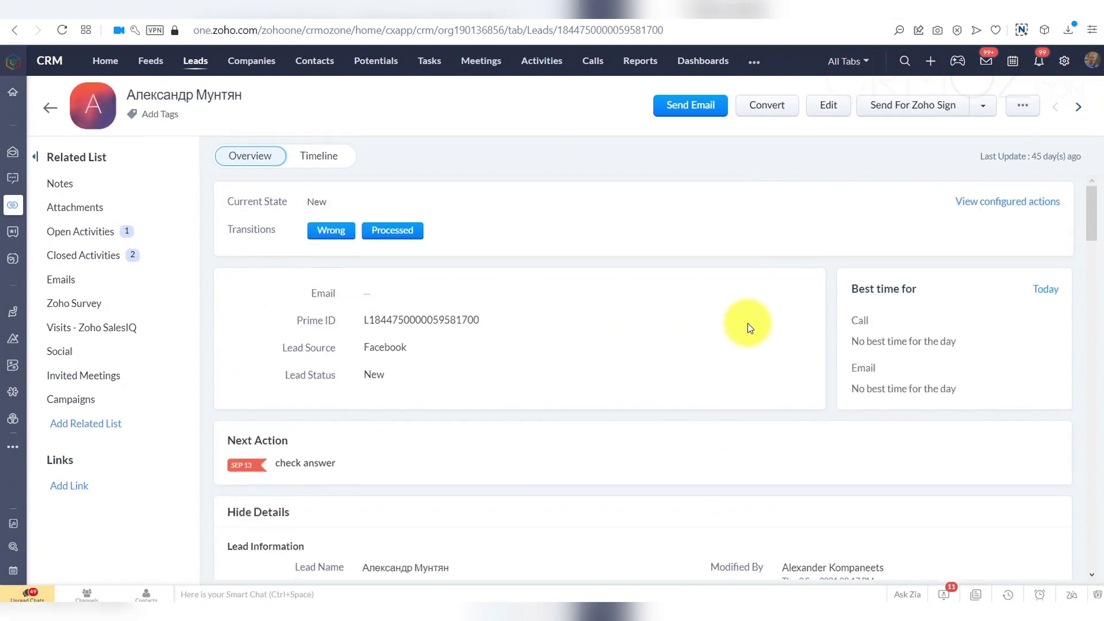
scroll(704, 339, "down", 3)
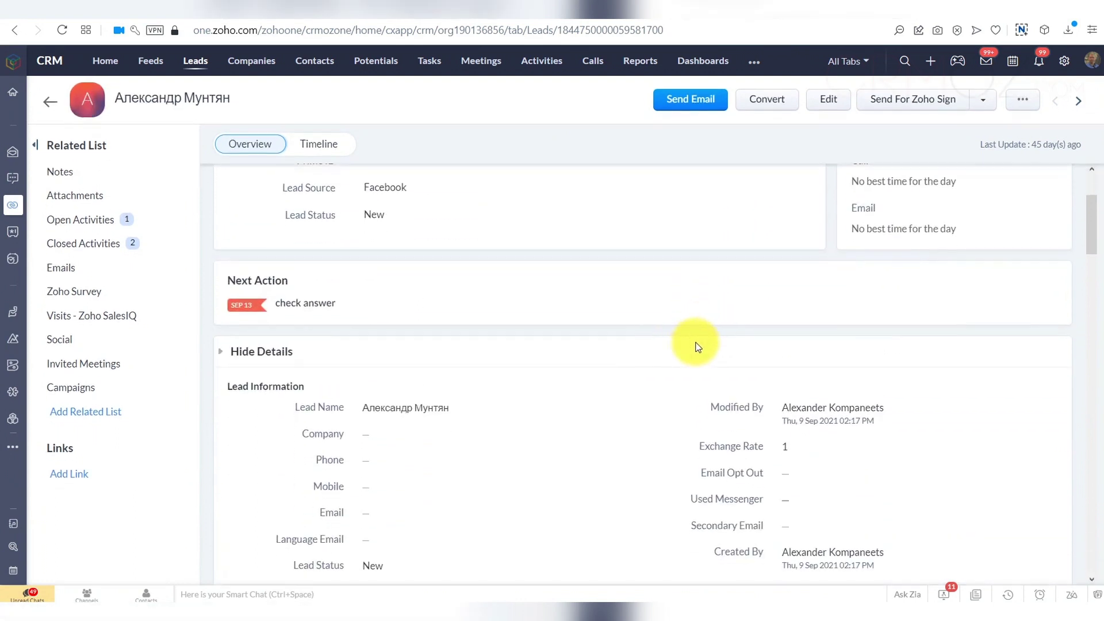
scroll(697, 345, "up", 3)
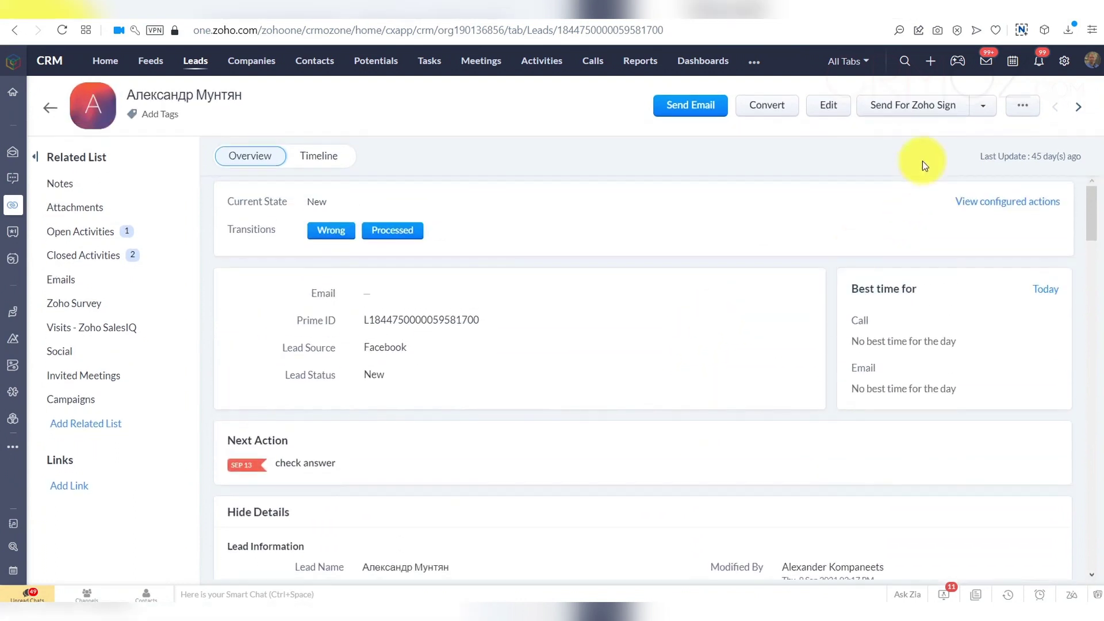
- Go back to the CRM Setup page
left_click(1065, 62)
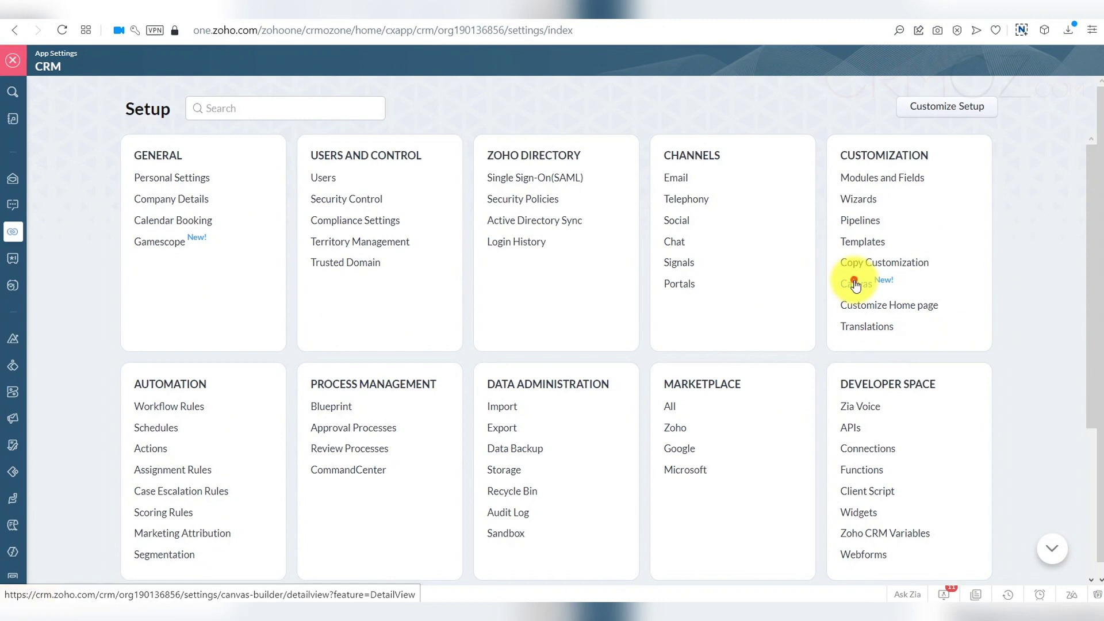
- From Setup's Canvas list, reopen the Test for leads canvas for editing
left_click(855, 285)
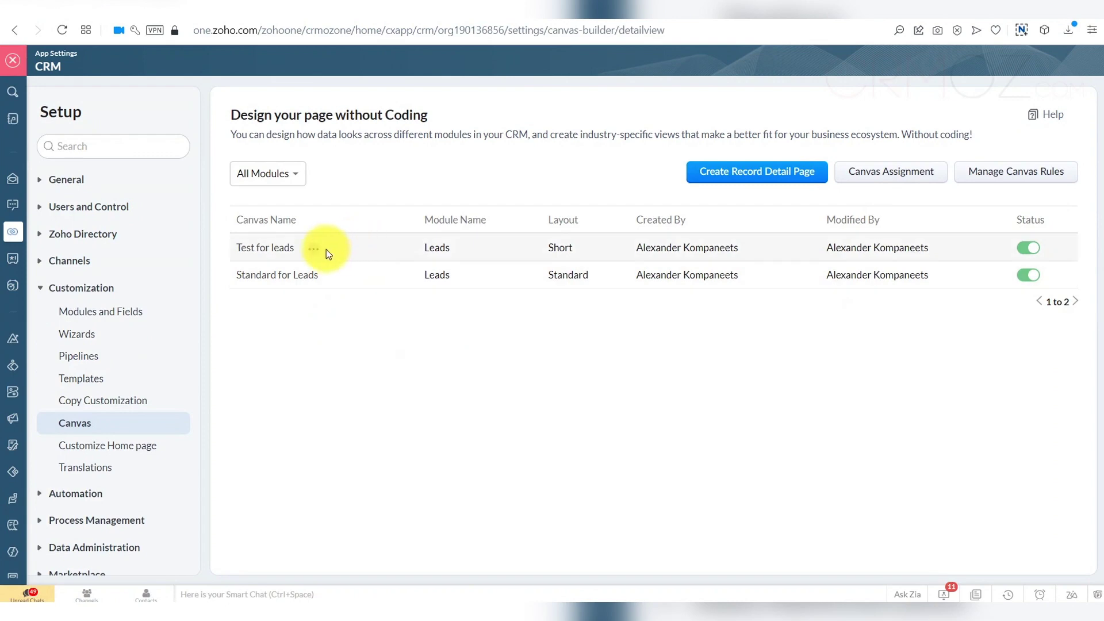
left_click(313, 250)
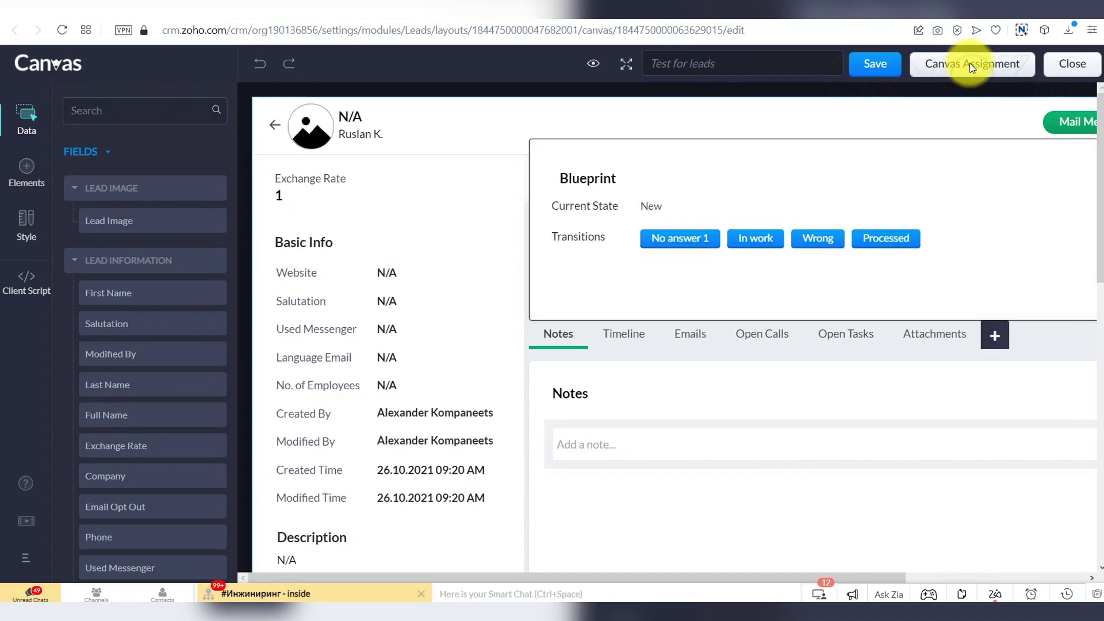
- Assign Test for leads to Administrator, Standard, Contact Administration, CM and PM profiles, then save and close
left_click(970, 65)
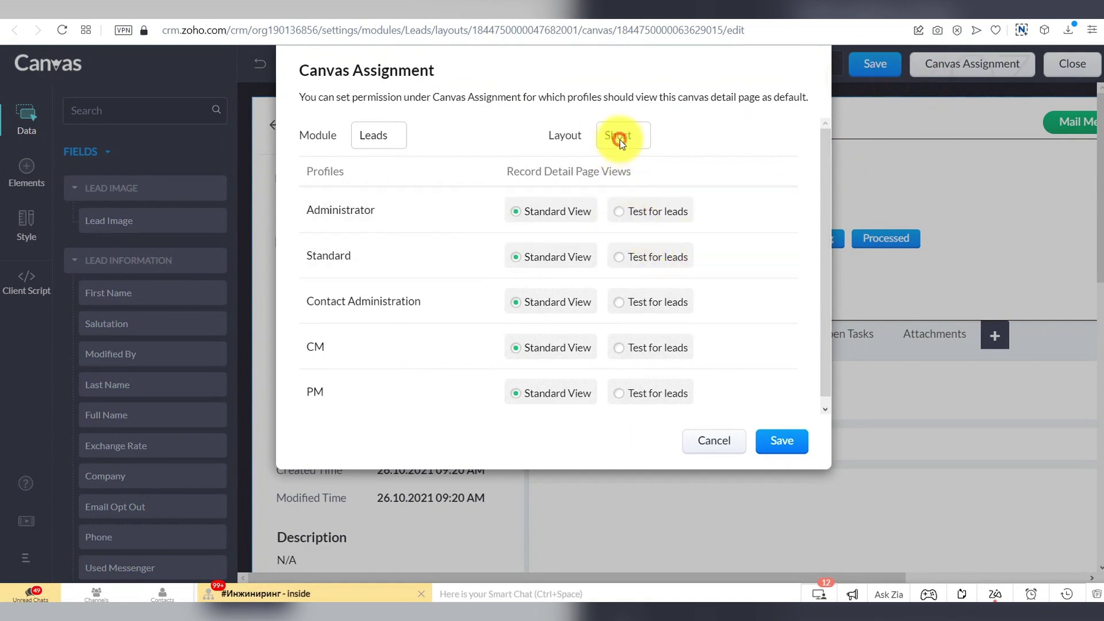
left_click(621, 210)
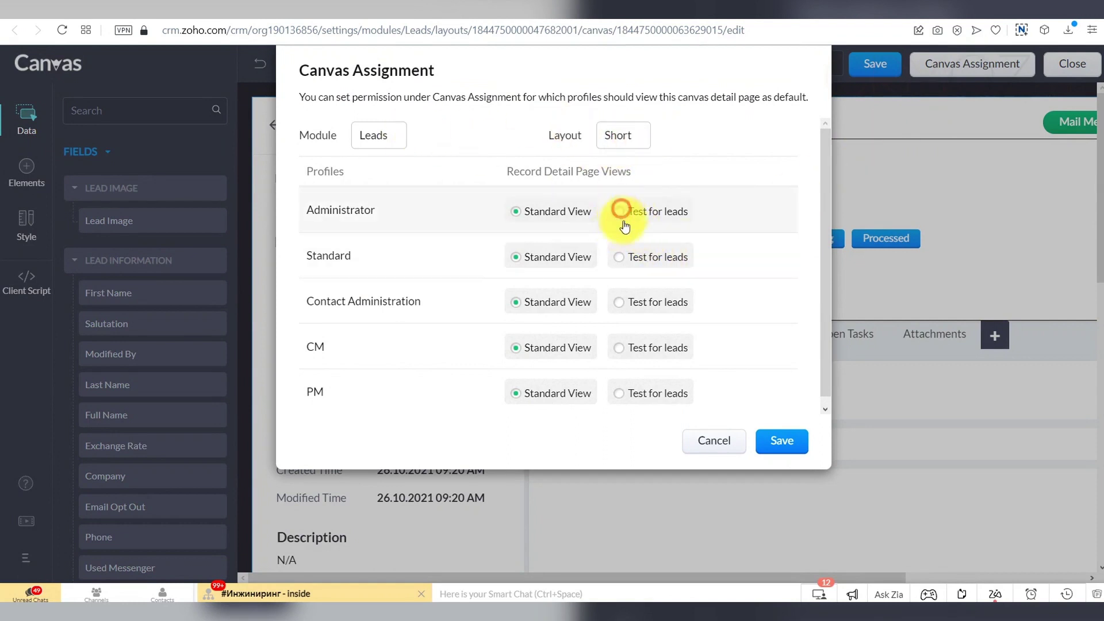
left_click(619, 302)
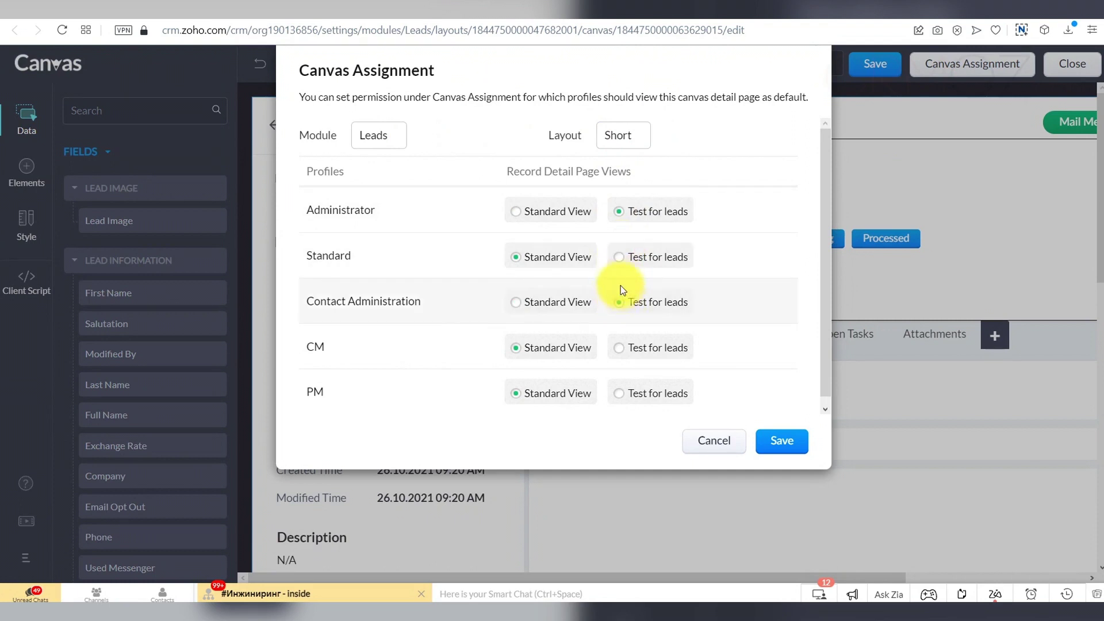
left_click(618, 256)
left_click(618, 347)
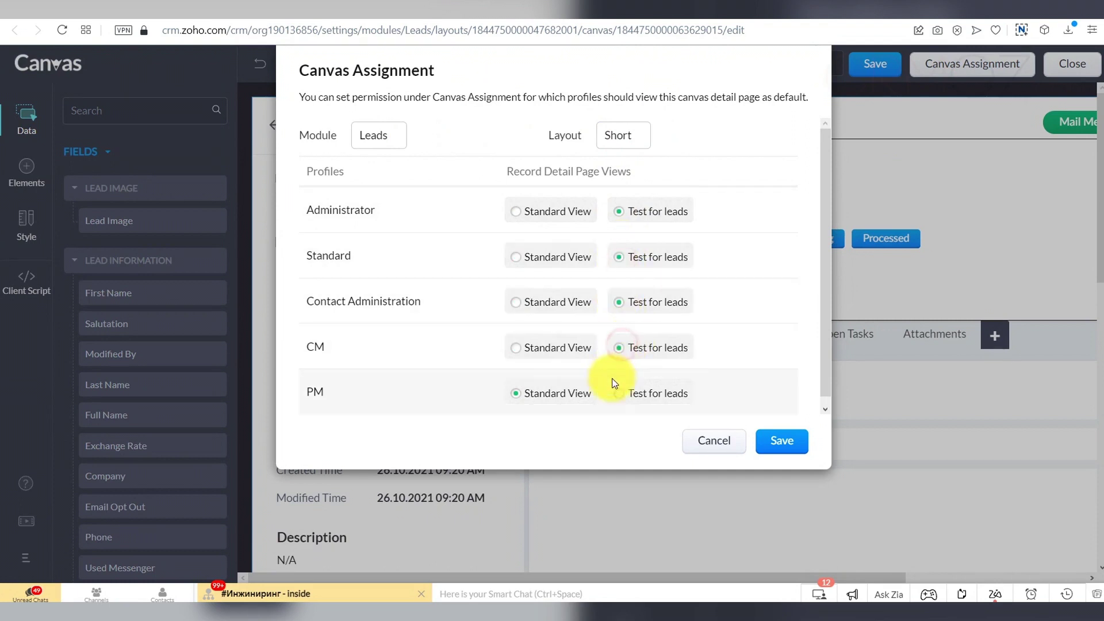
left_click(618, 393)
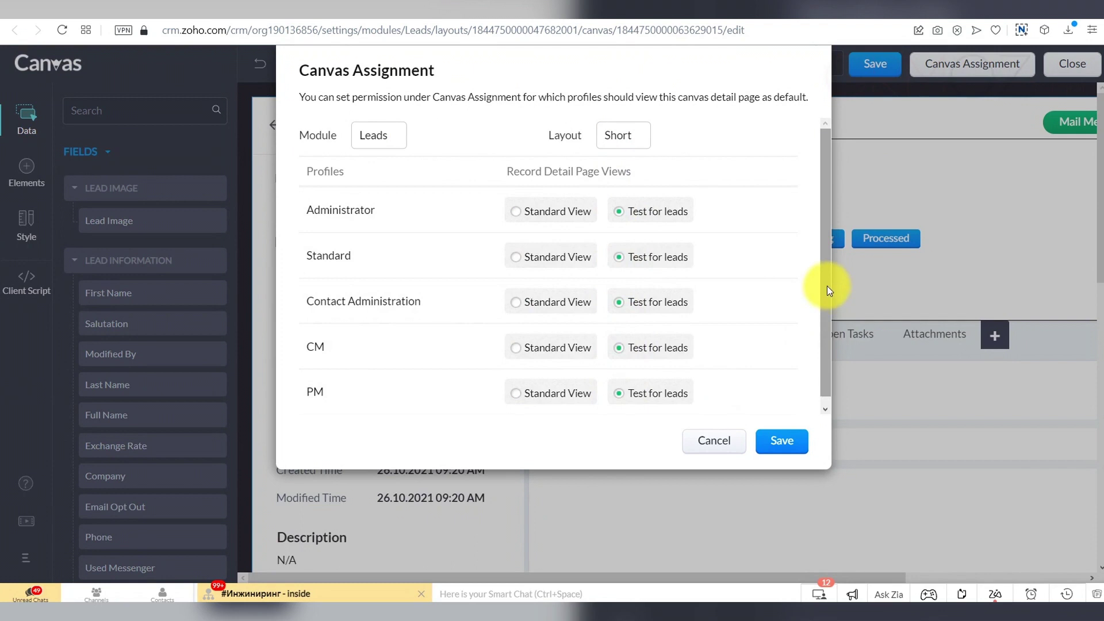
left_click_drag(828, 285, 824, 348)
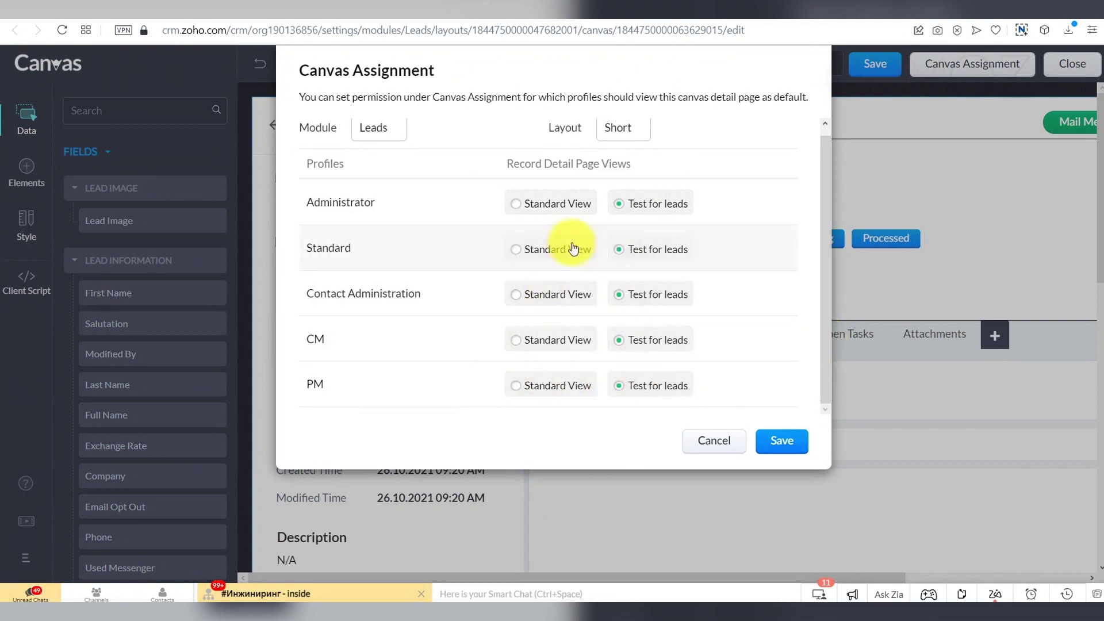
scroll(682, 155, "up", 1)
scroll(701, 174, "up", 1)
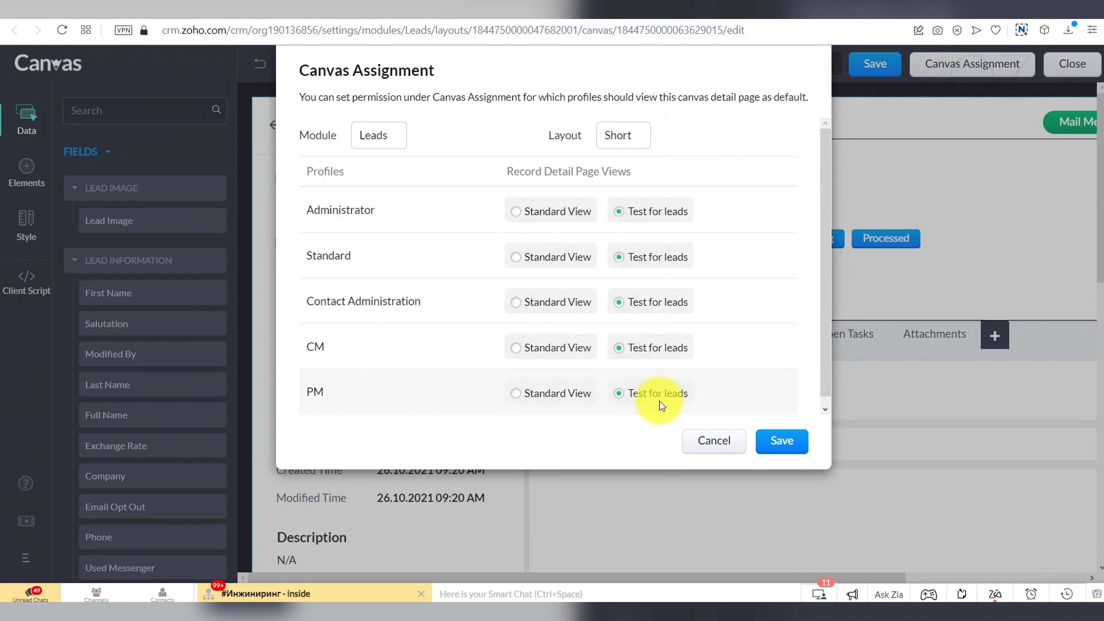
left_click(794, 441)
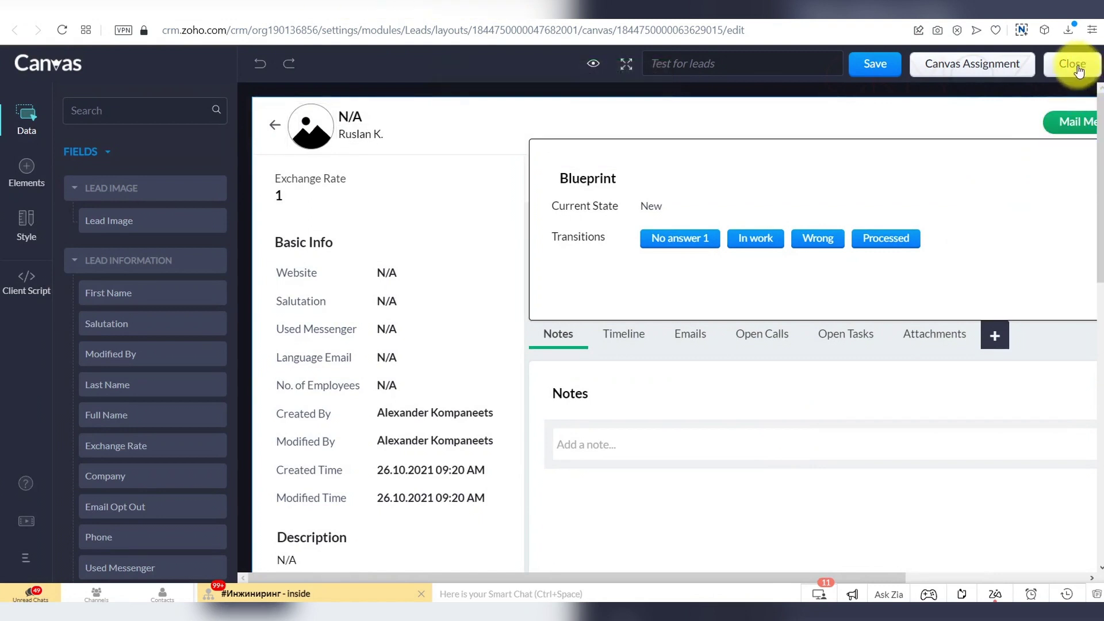
left_click(875, 62)
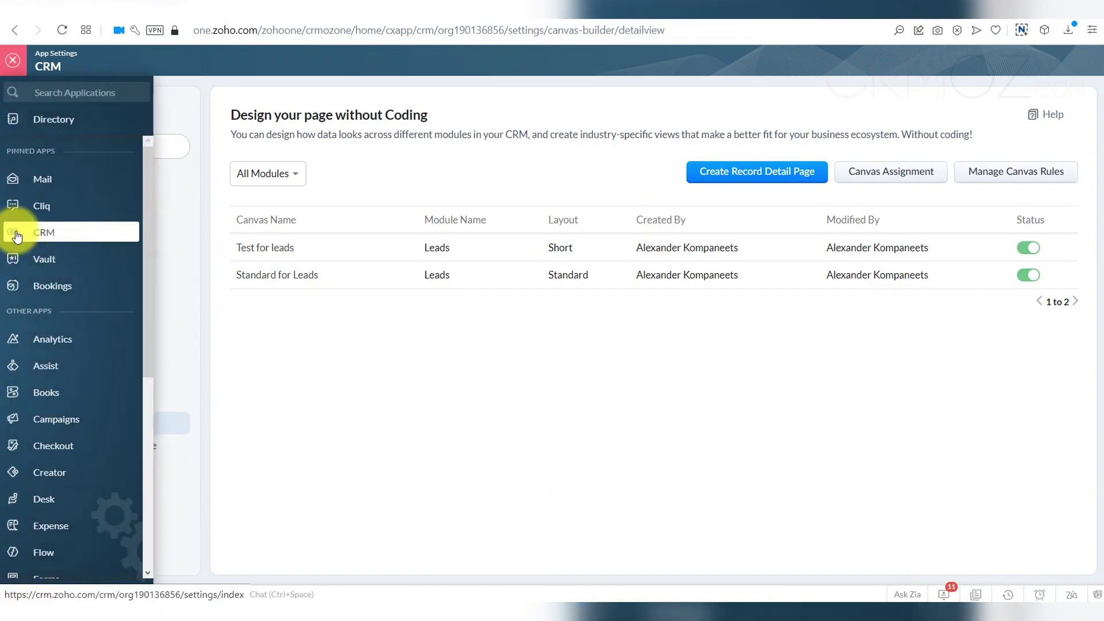
- Return to the CRM app and open the first lead's record with the new canvas
left_click(15, 236)
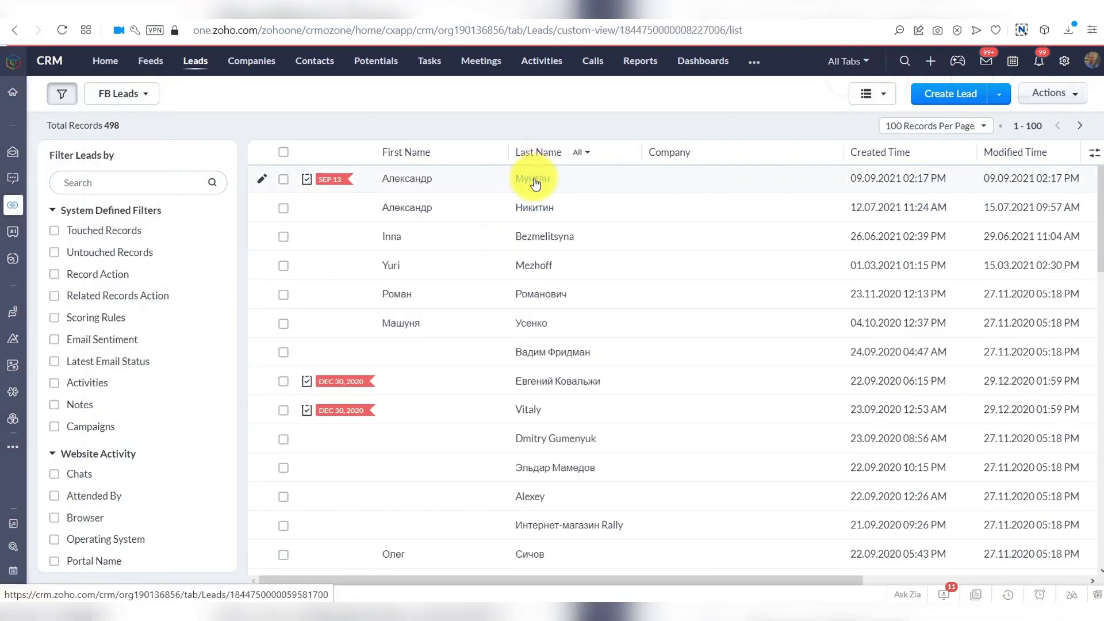
left_click(534, 182)
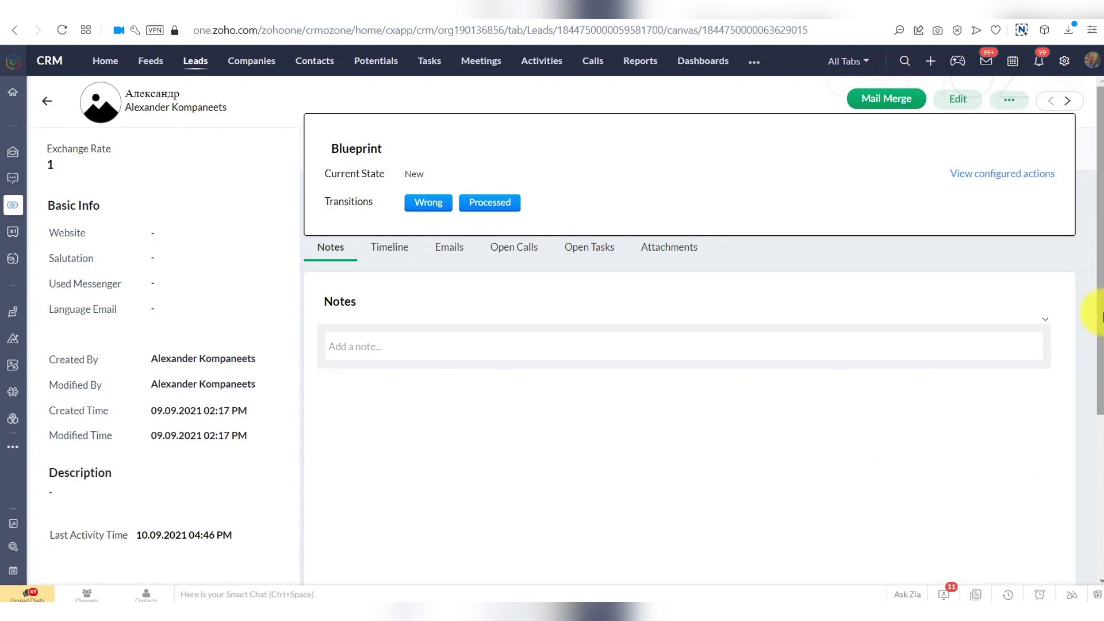
left_click_drag(1099, 308, 1100, 514)
scroll(957, 337, "up", 3)
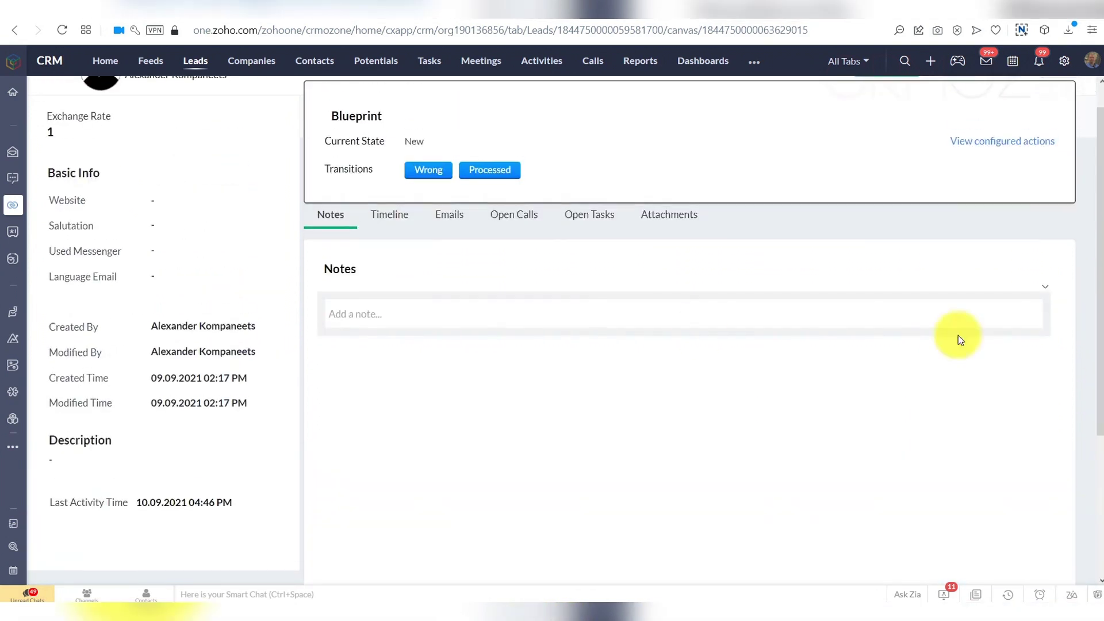
- Add a note reading 'Test' to the lead and save it
left_click(380, 312)
type("Test")
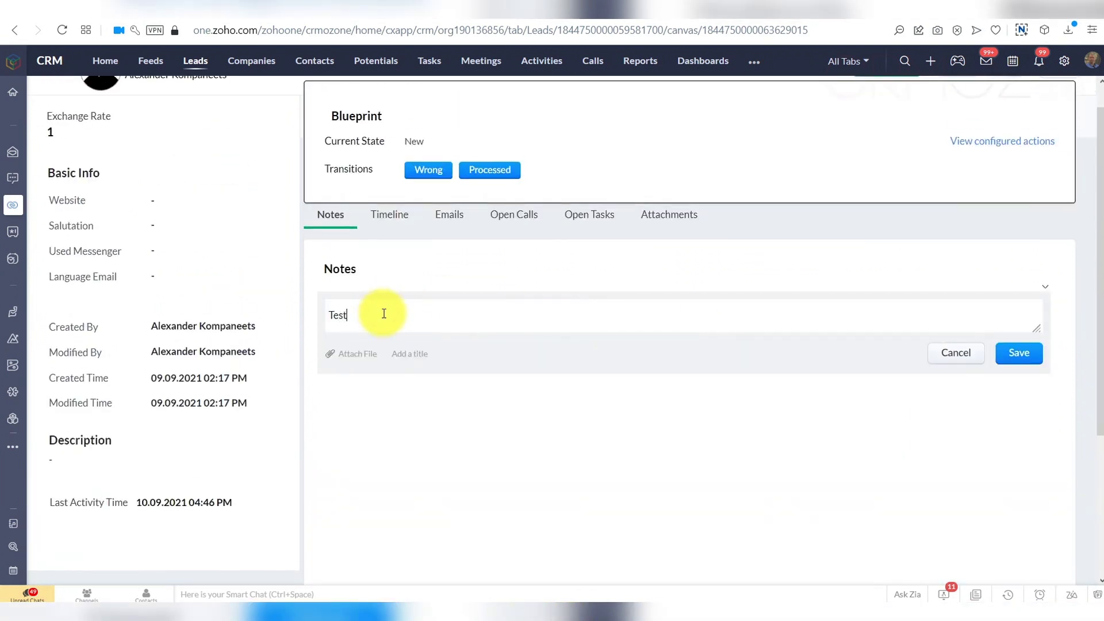
left_click(1013, 353)
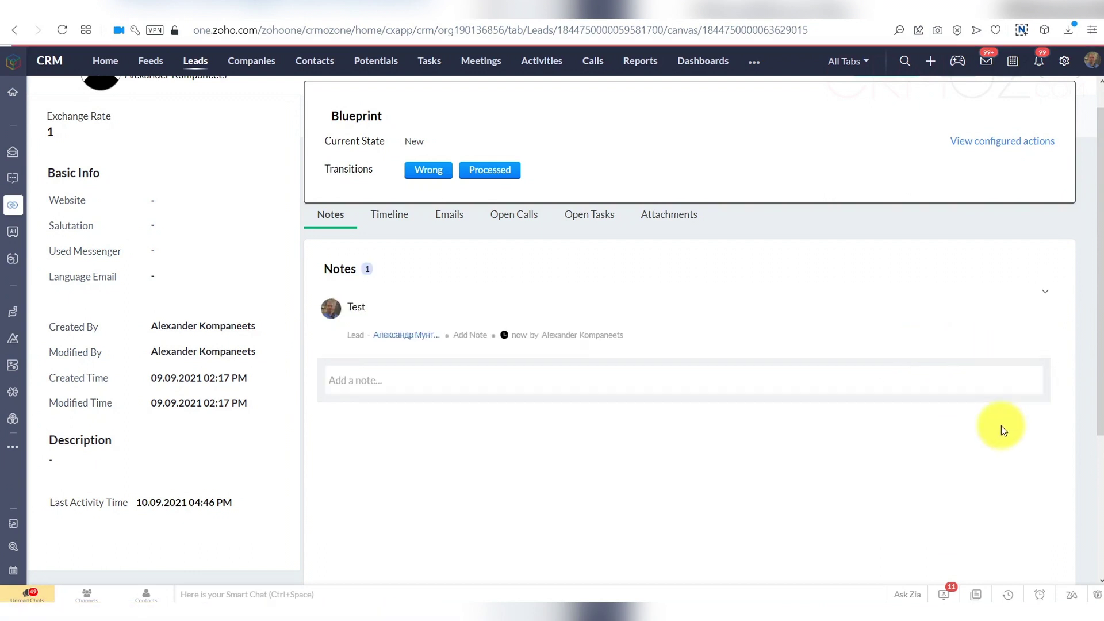
- Browse the Timeline, Emails, Open Calls, Open Tasks and Attachments tabs, peeking at attachment options
left_click(388, 216)
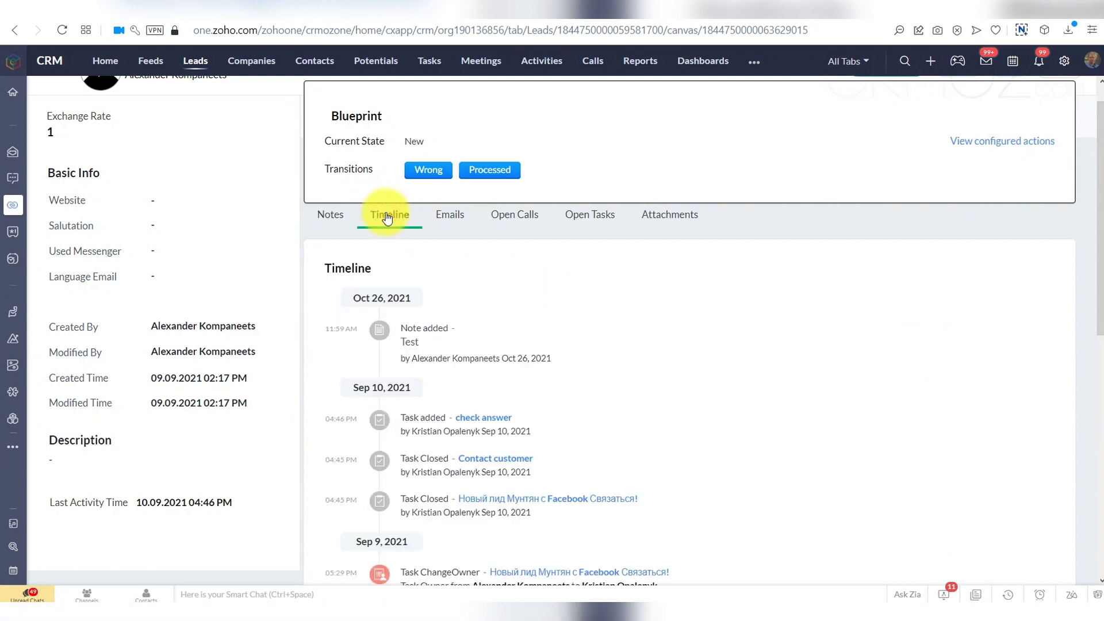
left_click(449, 220)
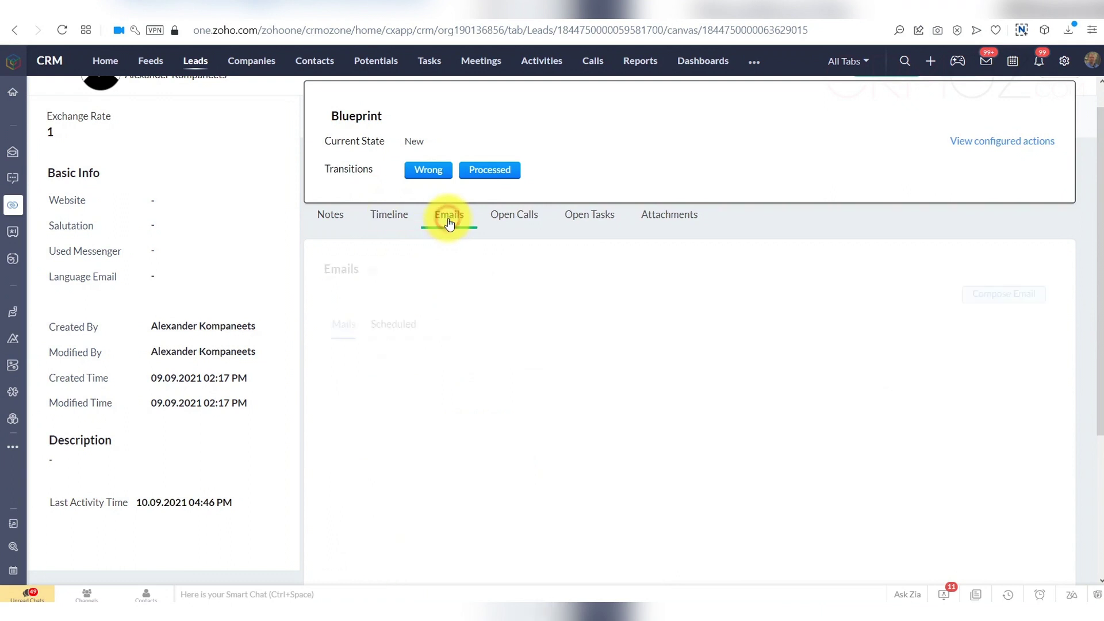
left_click(521, 222)
left_click(607, 222)
left_click(665, 226)
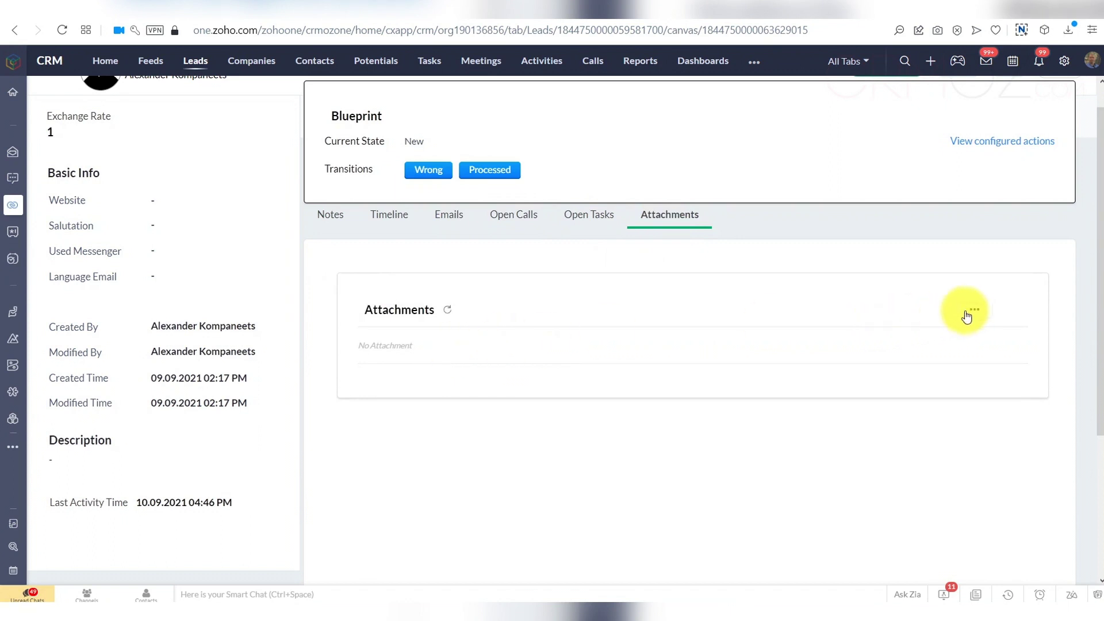
left_click(974, 310)
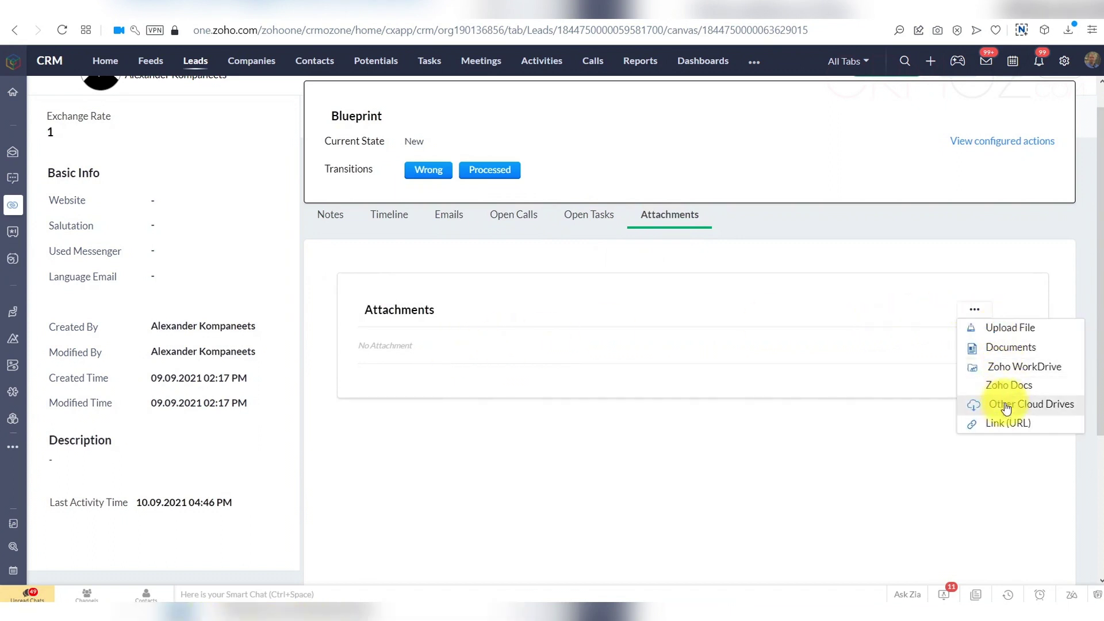
left_click(642, 444)
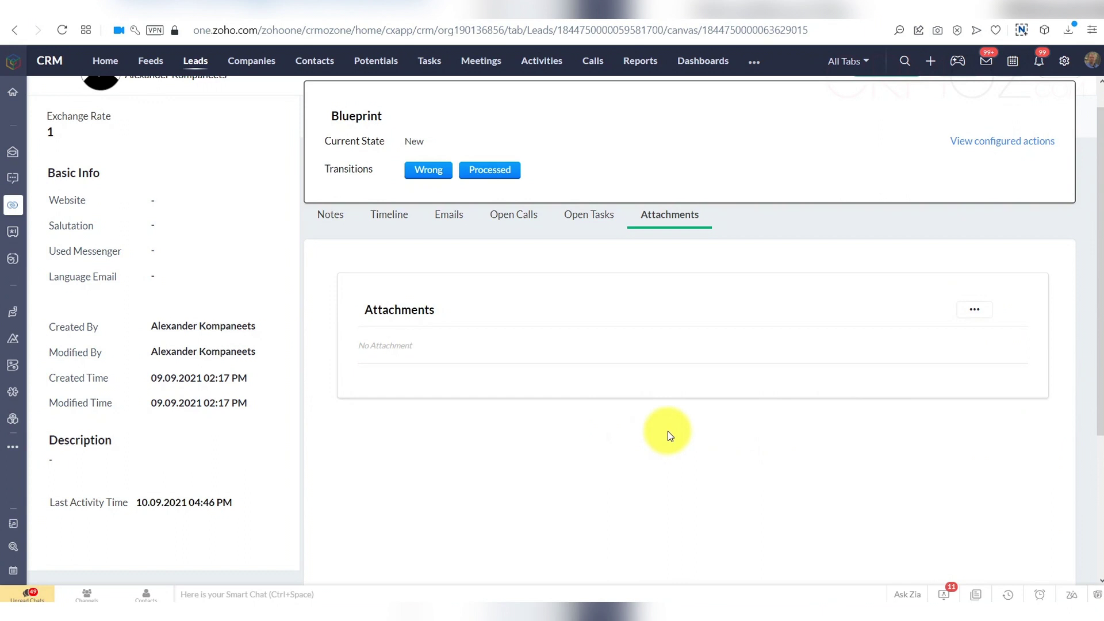
scroll(668, 436, "up", 1)
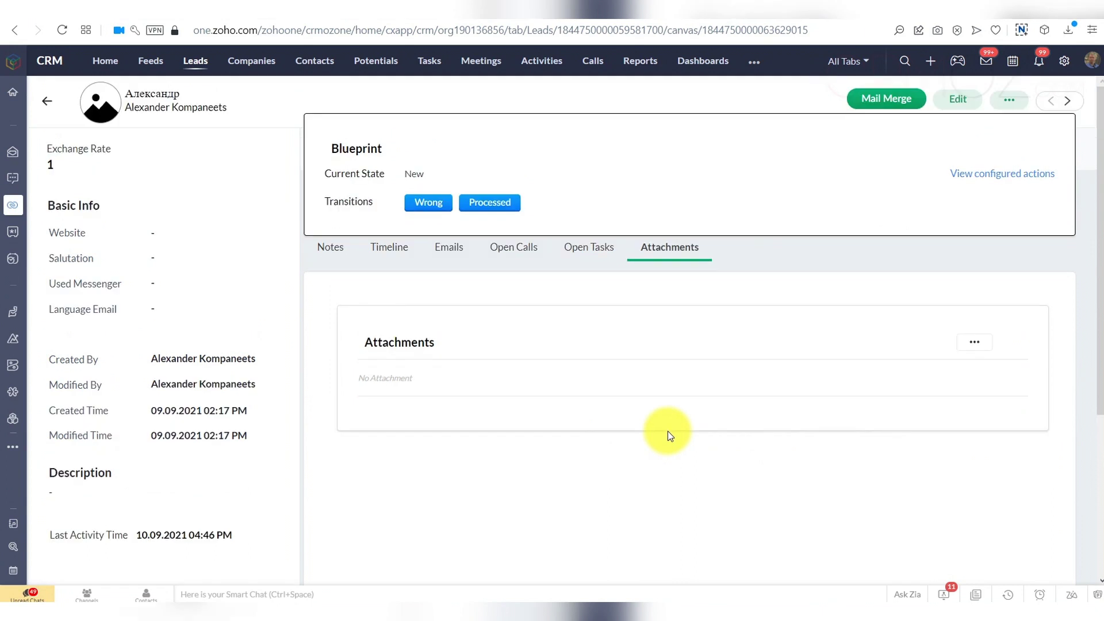